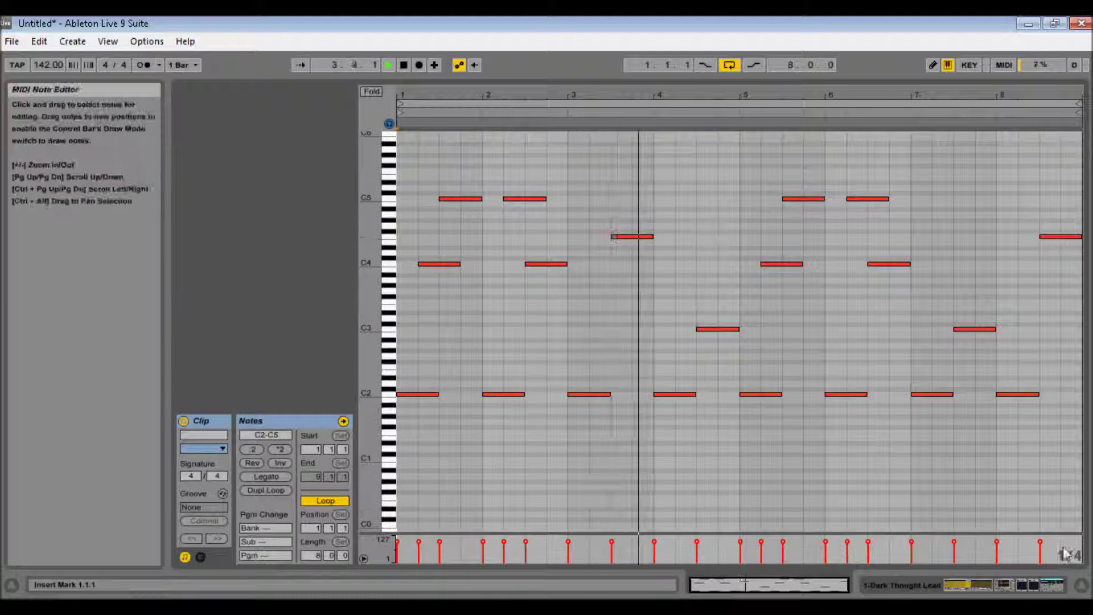
Step: Set the filter type of the Dark Thought Lead instrument on track 1 to HP24
left_click(1081, 585)
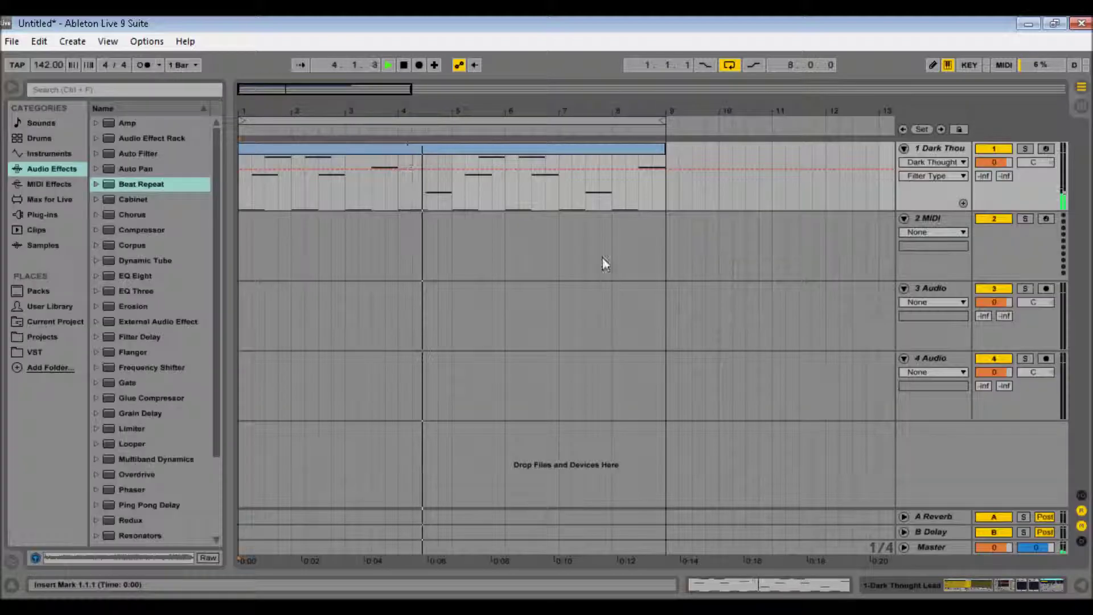
double_click(926, 149)
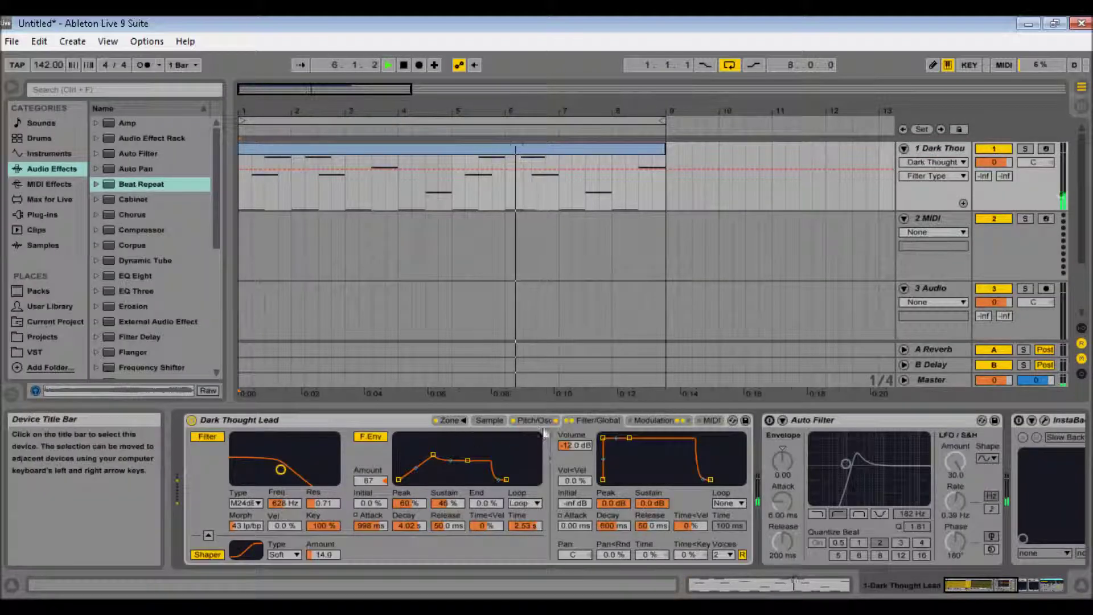
left_click(246, 504)
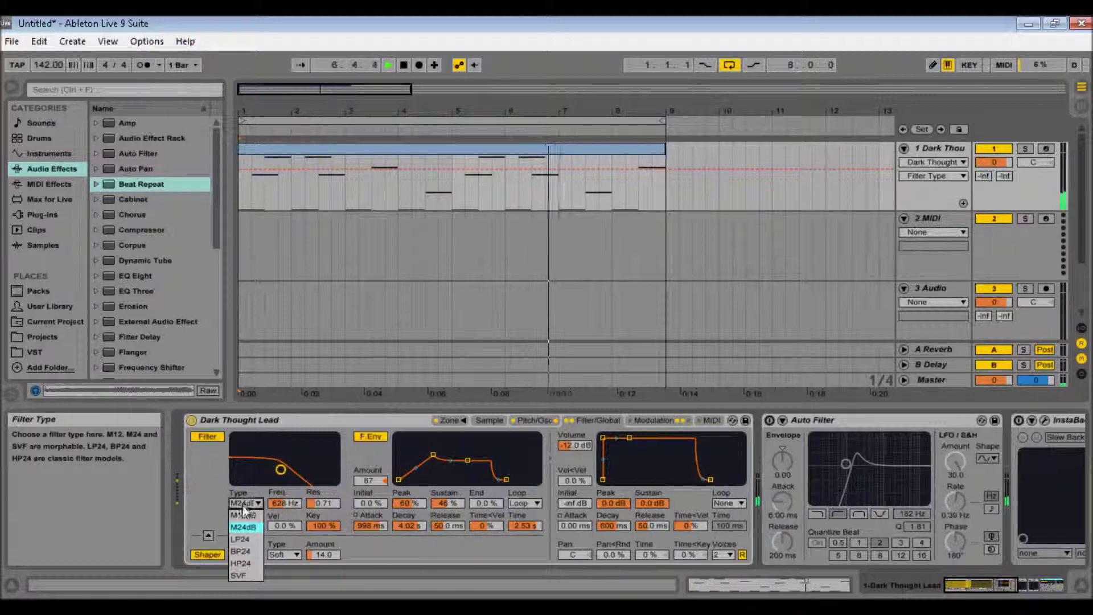
left_click(245, 561)
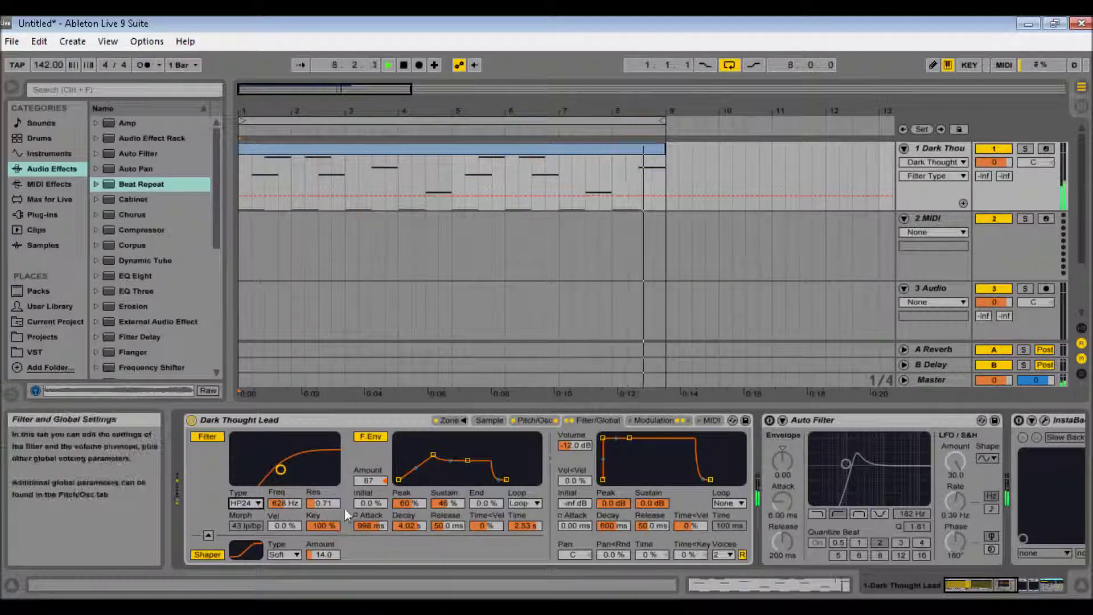
Step: Set the peak level of Dark Thought Lead's pitch envelope to -100 %
left_click(528, 420)
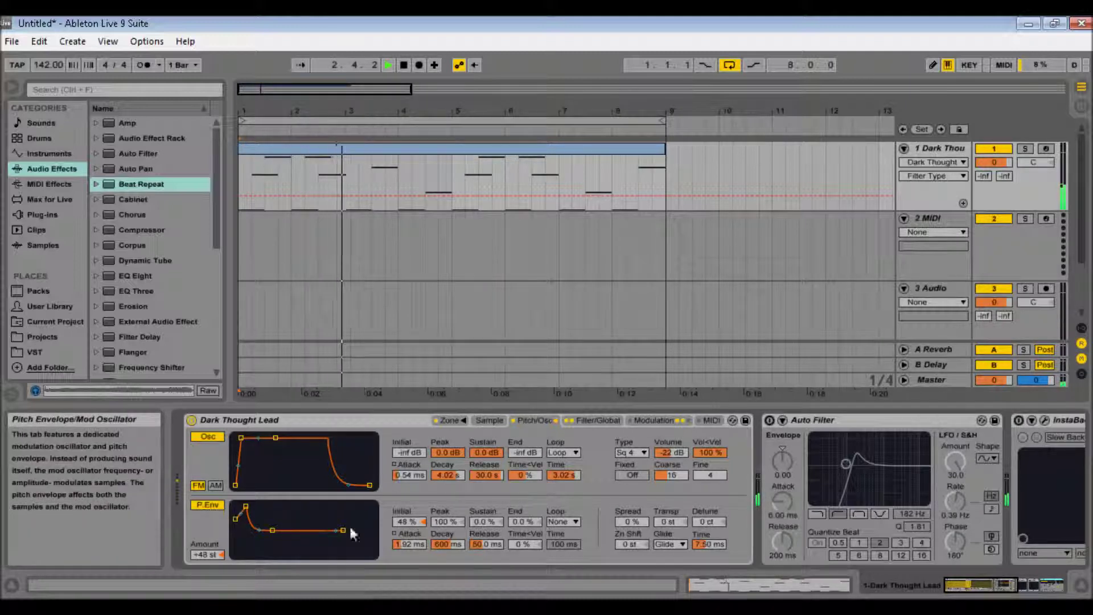
left_click_drag(245, 506, 245, 552)
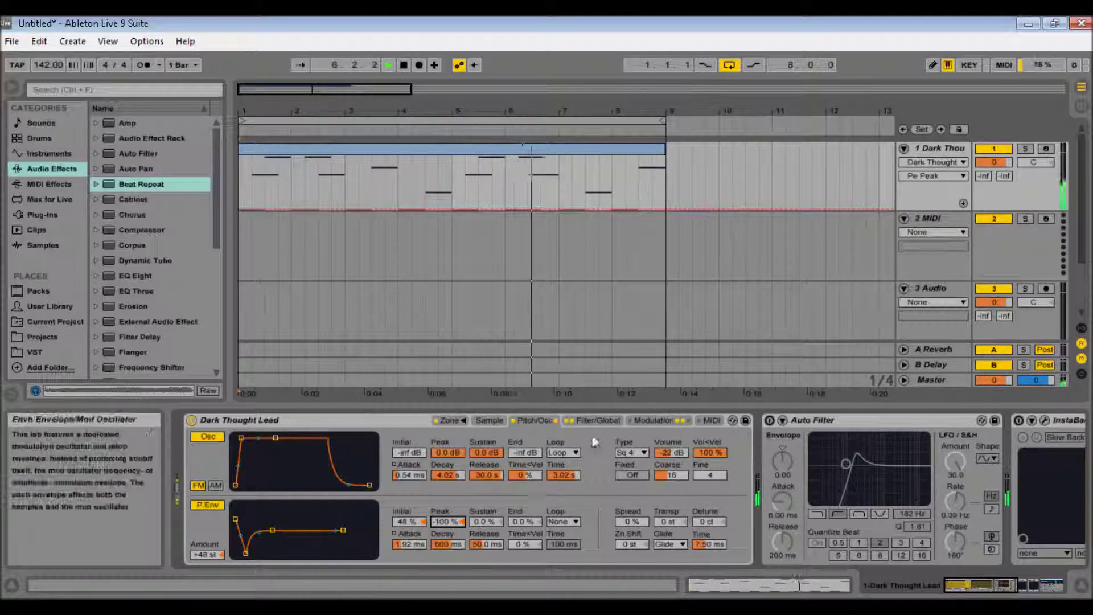
Step: Turn on the Auto Filter and InstaBack effects in the track's device chain, viewing and closing InstaBack's plug-in window
left_click_drag(955, 588, 1018, 591)
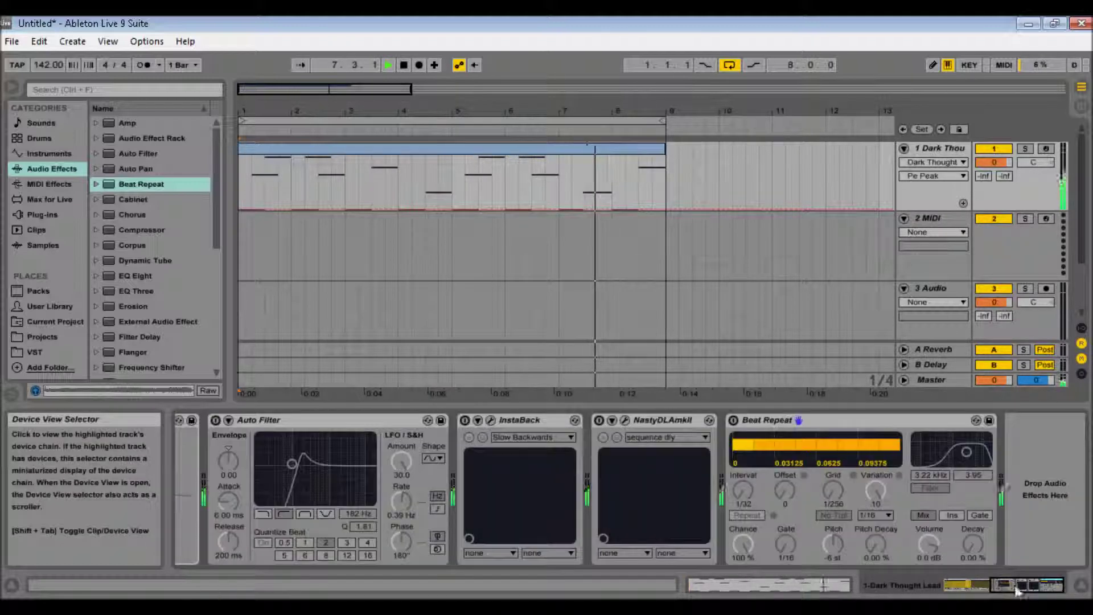
left_click(216, 421)
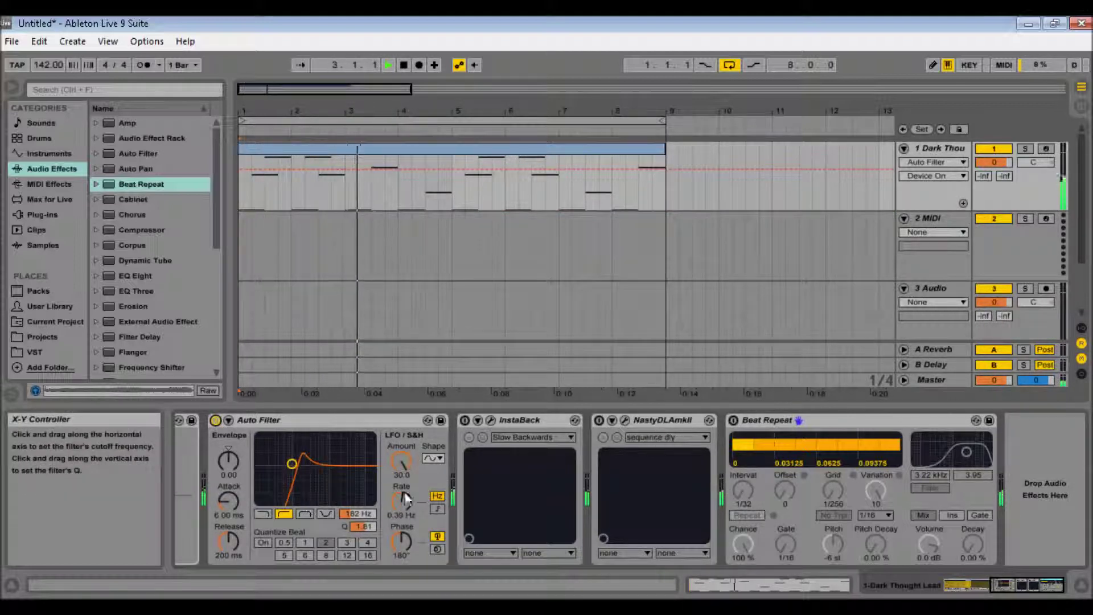
left_click(530, 422)
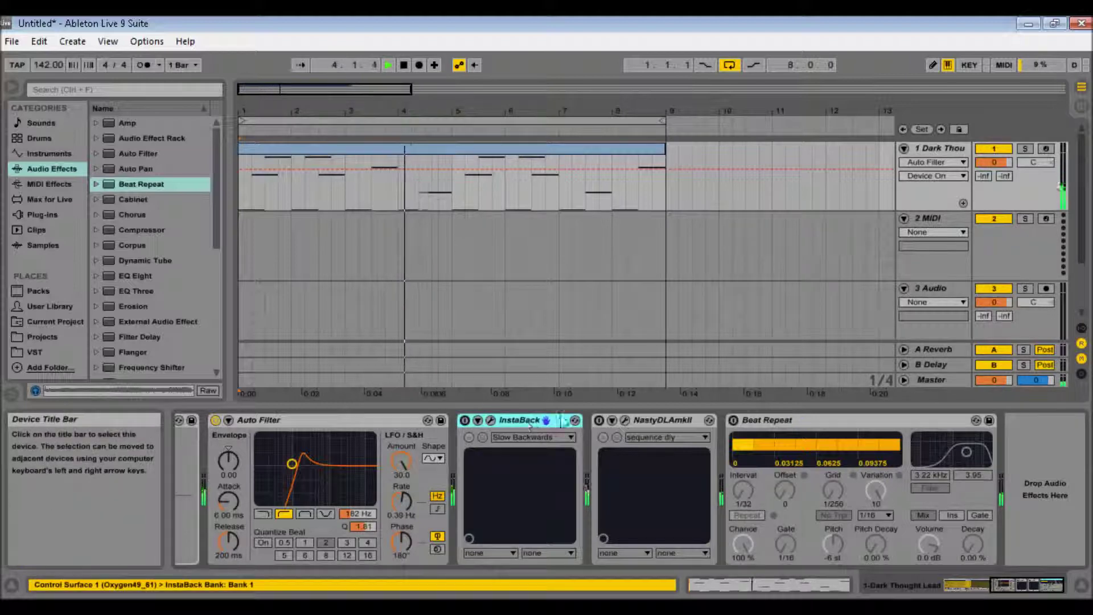
left_click(492, 420)
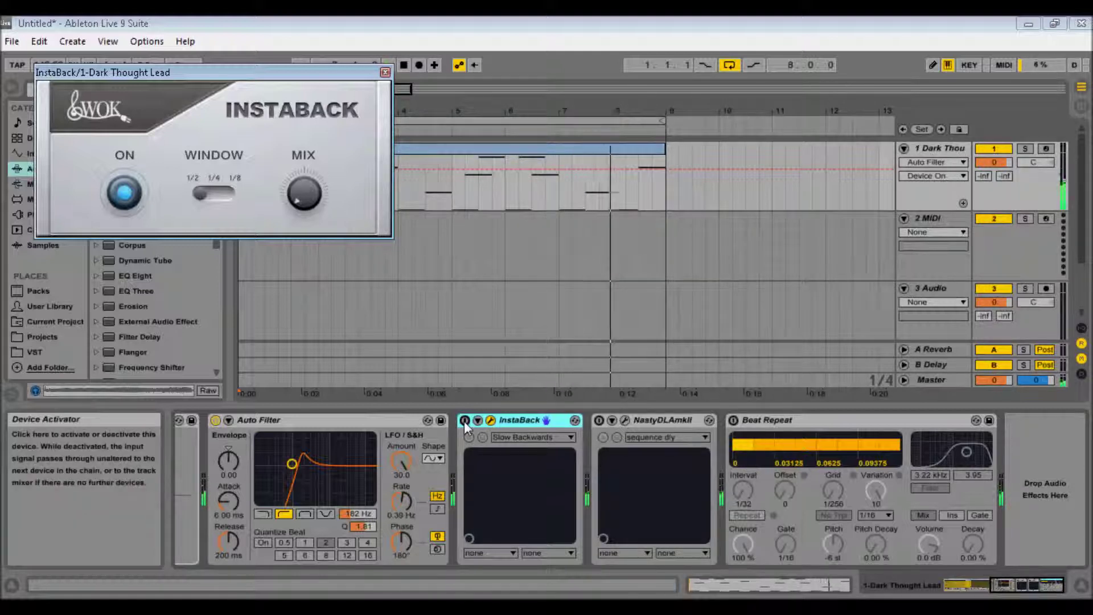
left_click(464, 420)
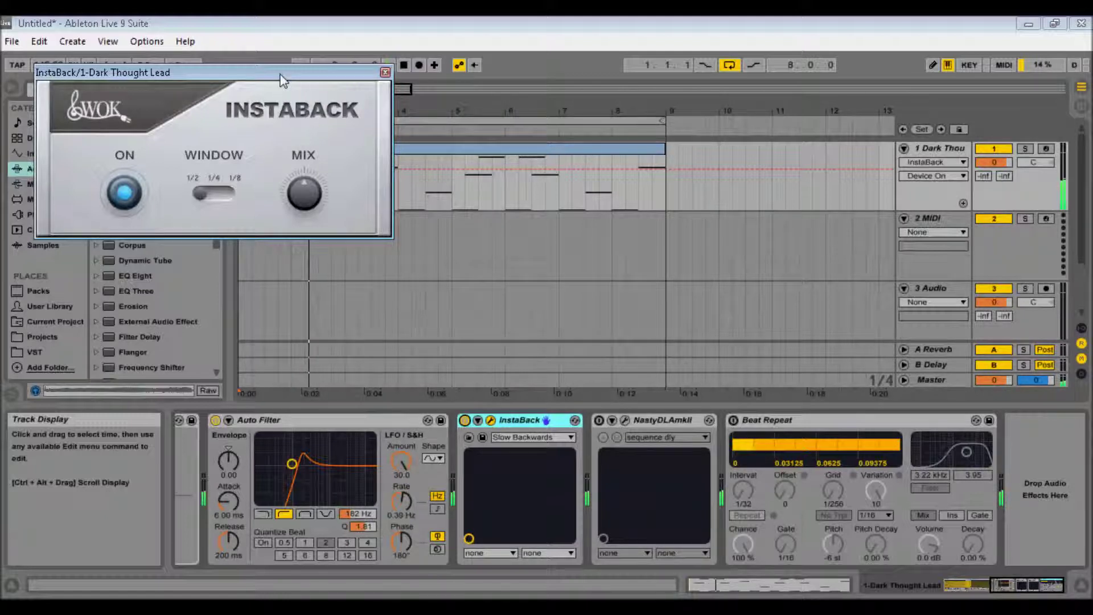
left_click_drag(279, 75, 436, 194)
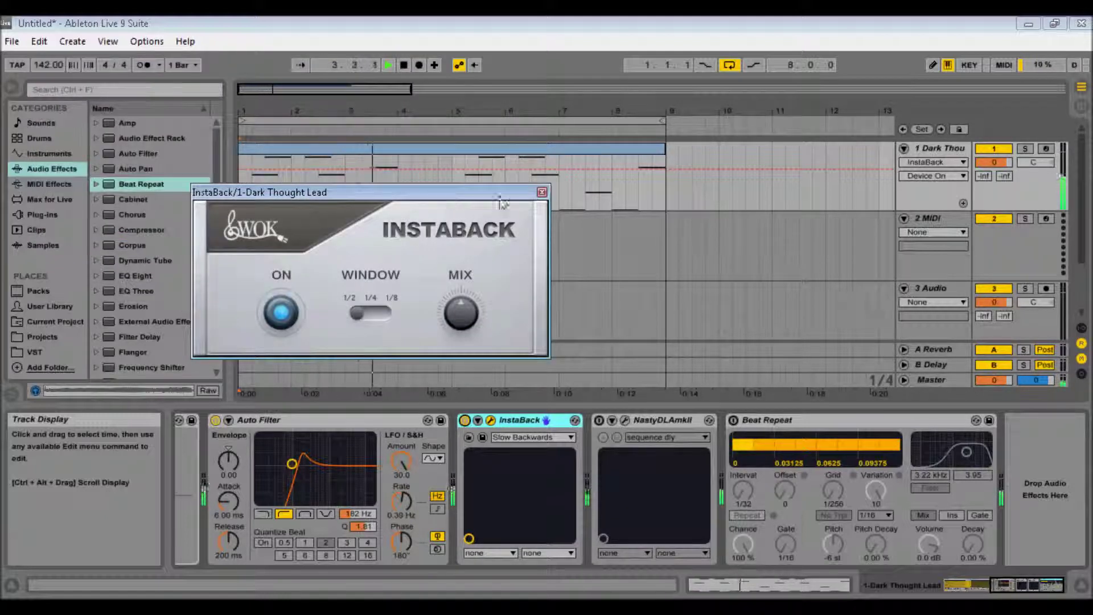
left_click(541, 193)
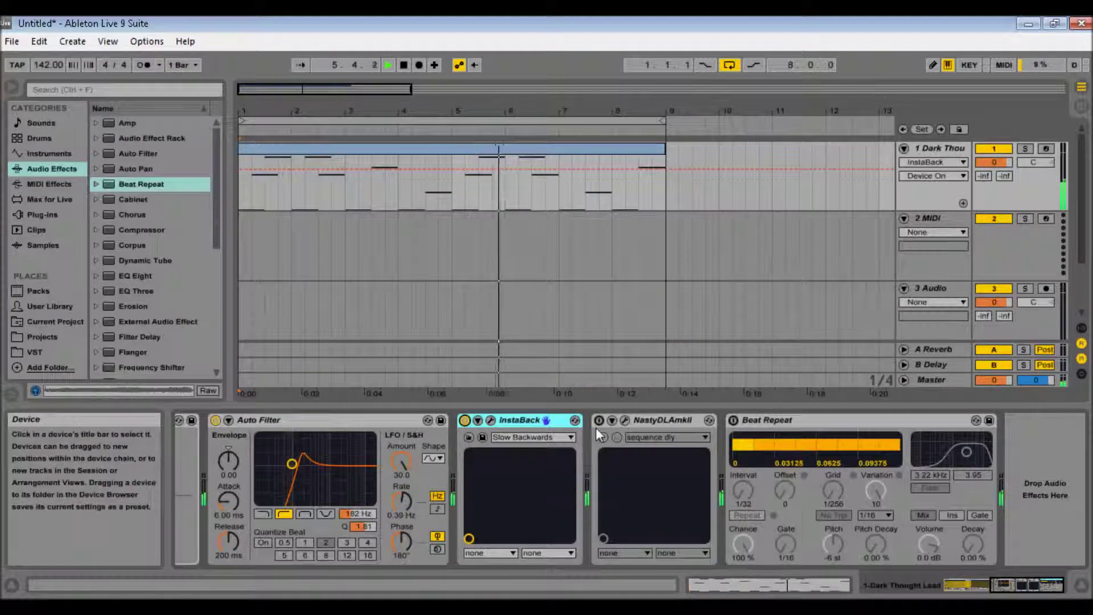
Step: View and close NastyDLAmkII's plug-in window, and turn on the NastyDLAmkII and Beat Repeat effects
left_click(625, 421)
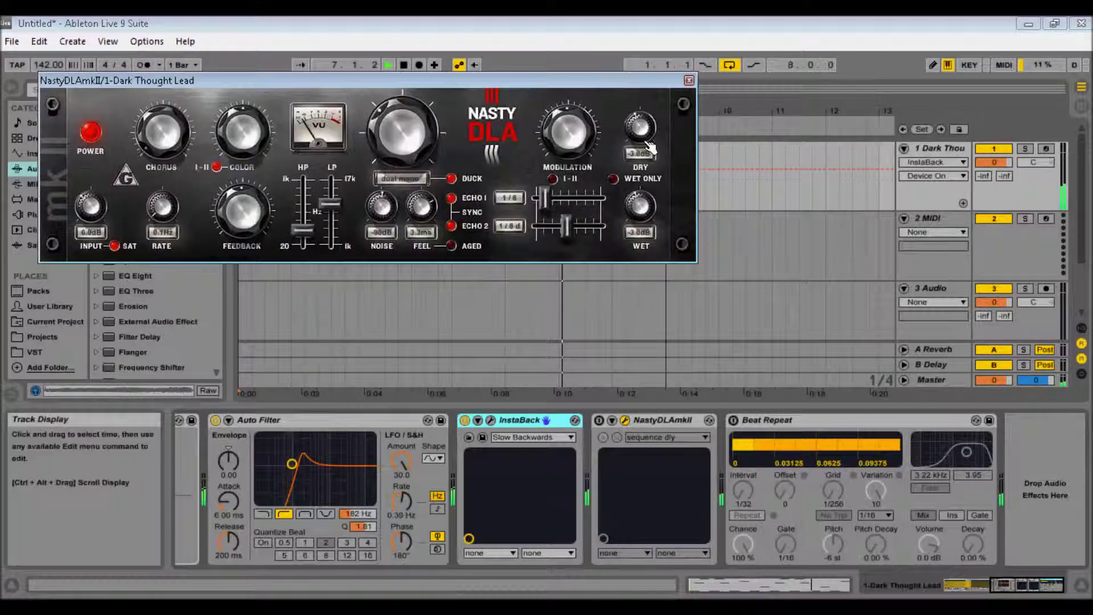
left_click(689, 80)
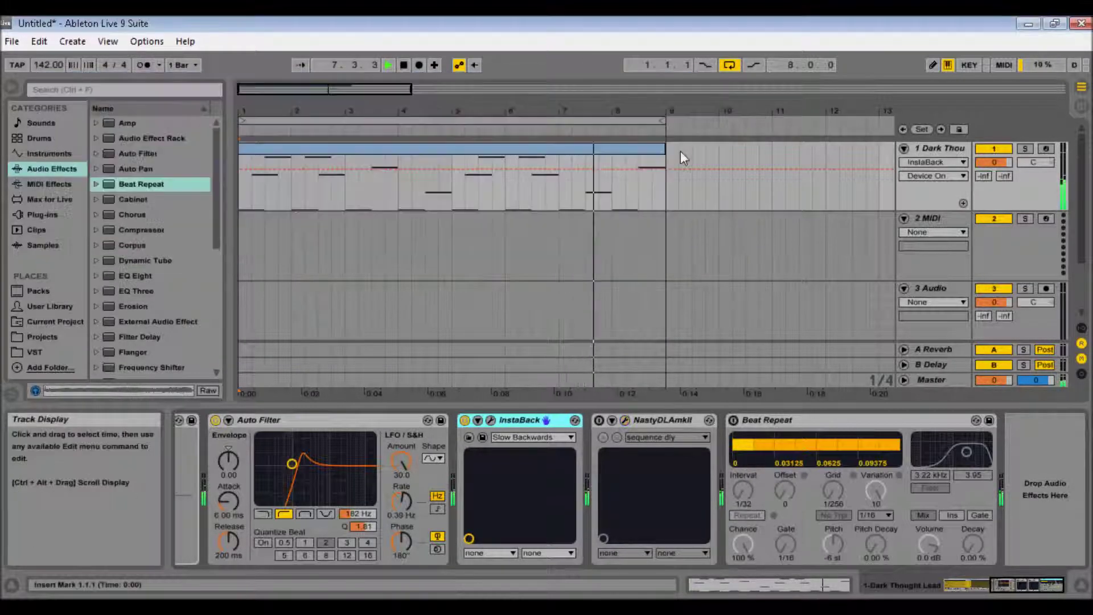
left_click(599, 421)
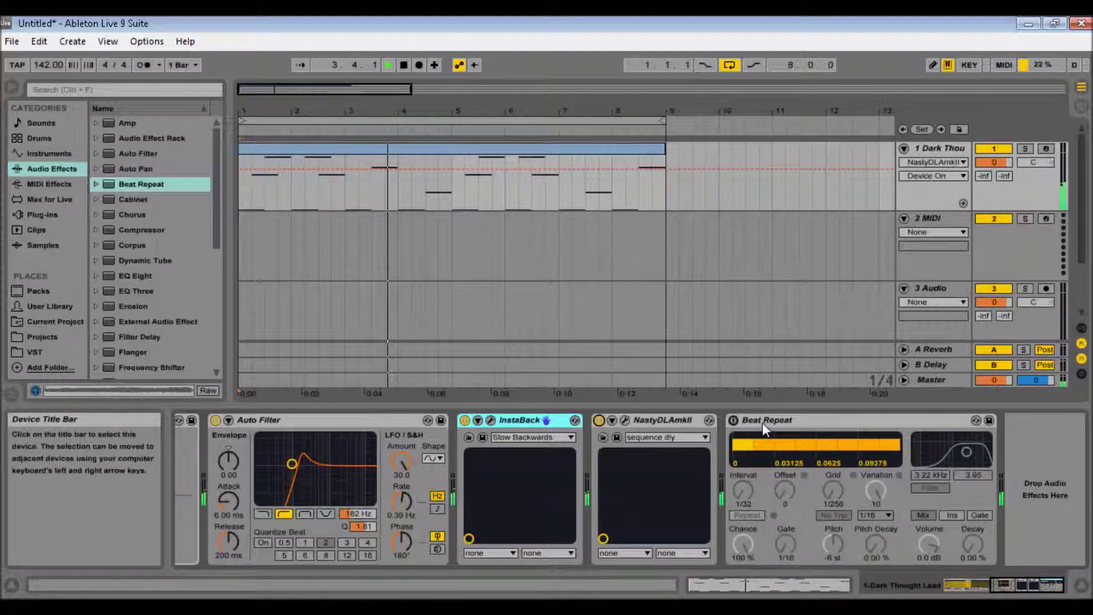
left_click(733, 421)
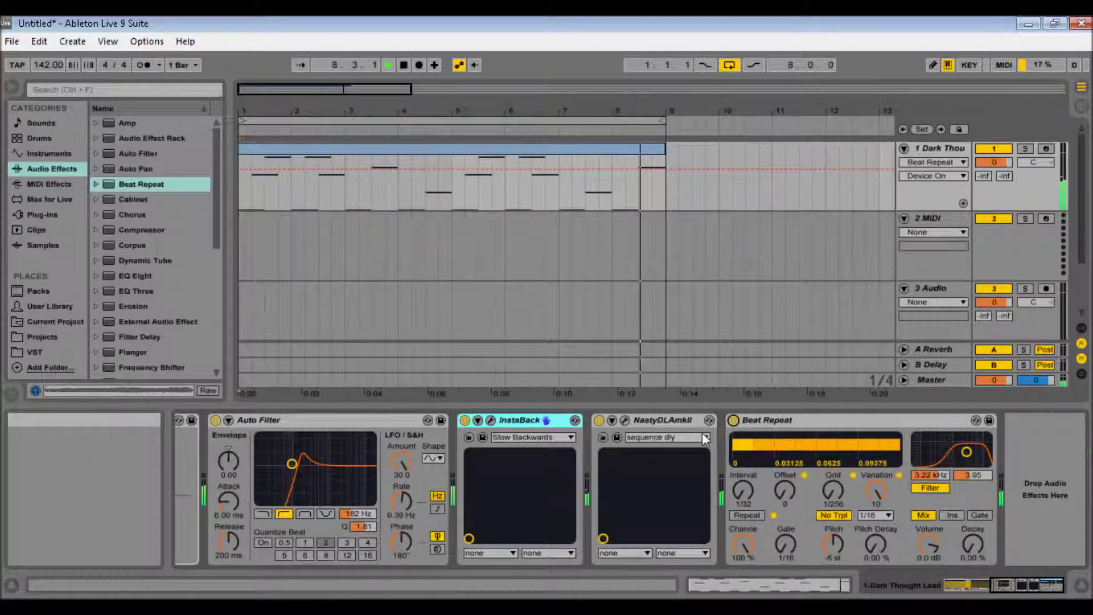
Step: Raise the filter frequency of Dark Thought Lead to 1.11 kHz
left_click(969, 581)
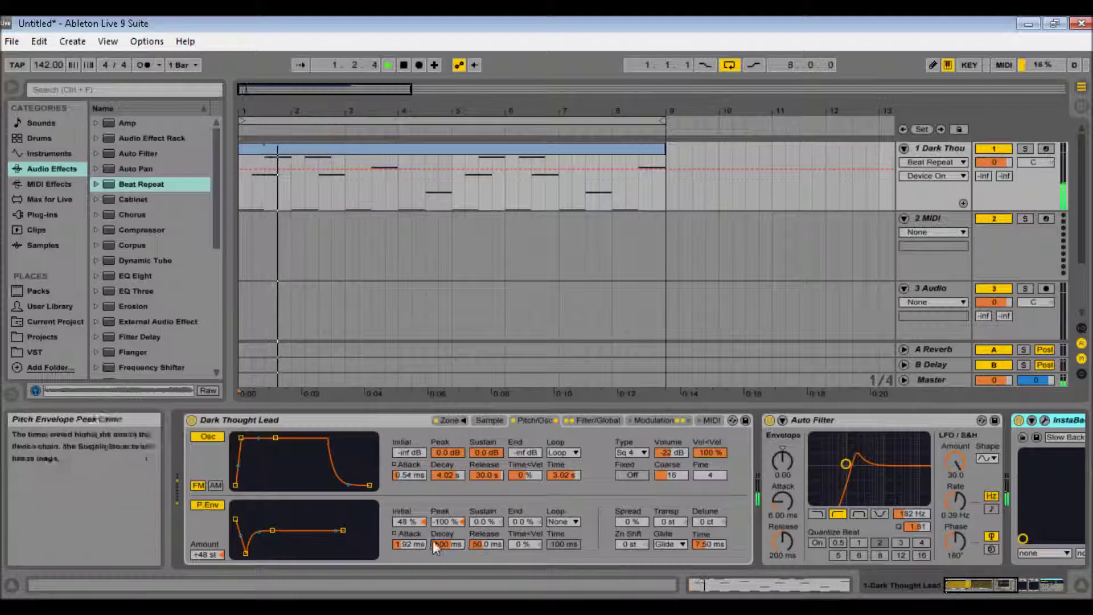
left_click(487, 420)
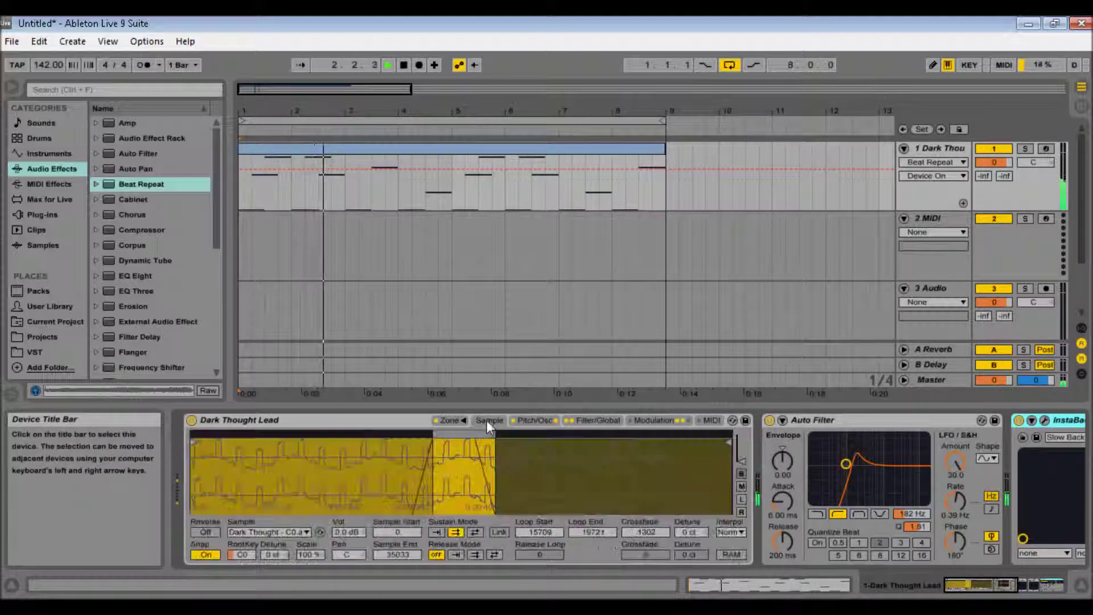
left_click(573, 422)
mouse_move(296, 500)
left_mouse_down()
mouse_move(296, 541)
mouse_move(296, 462)
mouse_move(296, 552)
mouse_move(296, 496)
mouse_move(292, 504)
left_mouse_up()
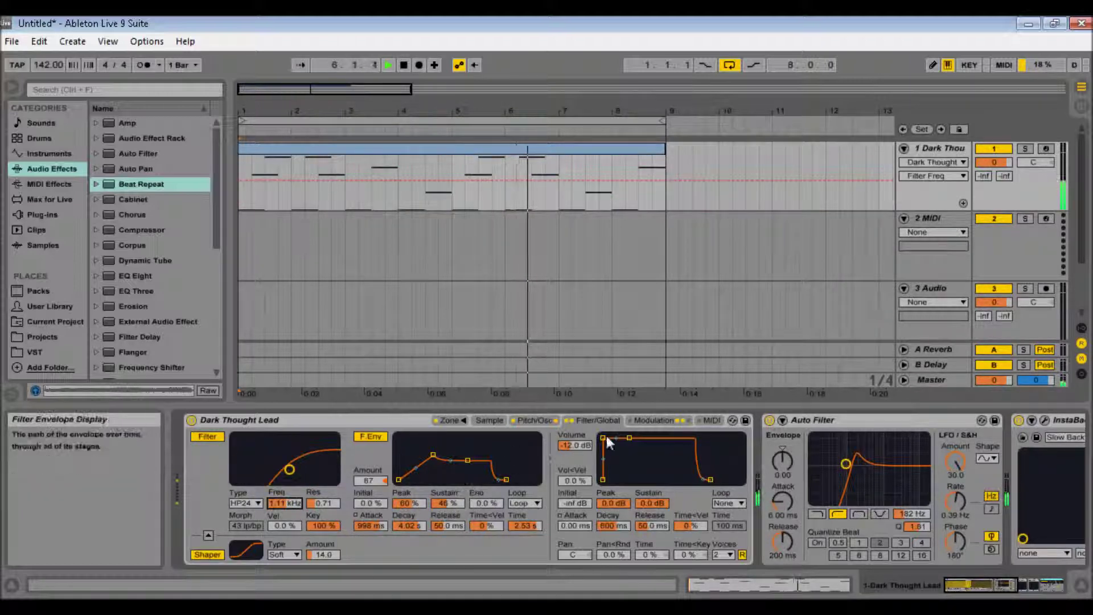
Step: Set LFO 1's filter modulation amount in Dark Thought Lead to 24.0
left_click(653, 420)
left_click(494, 541)
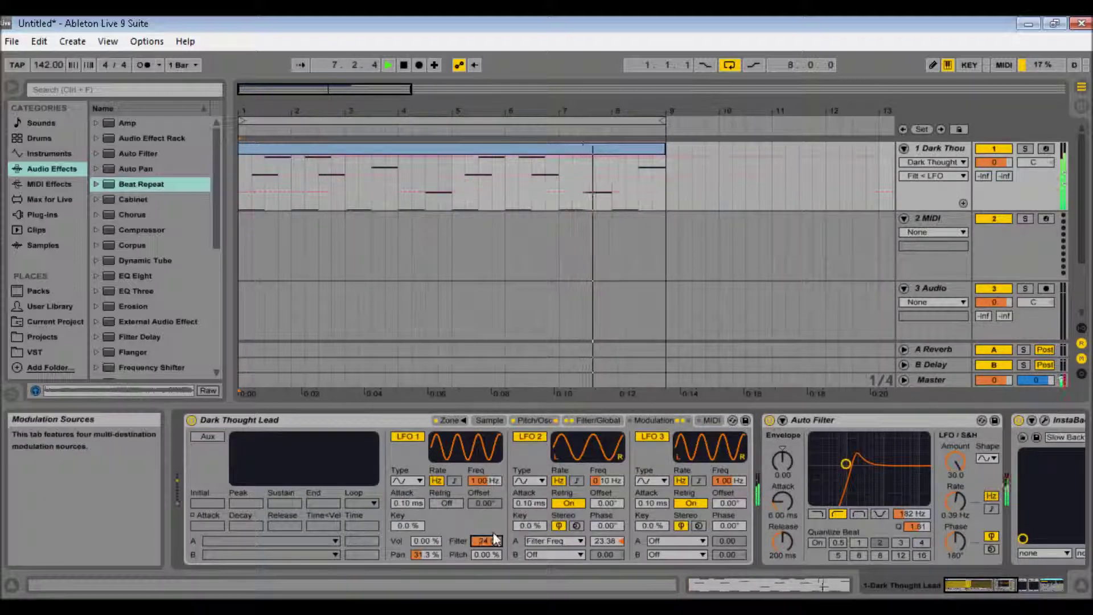
left_click(581, 421)
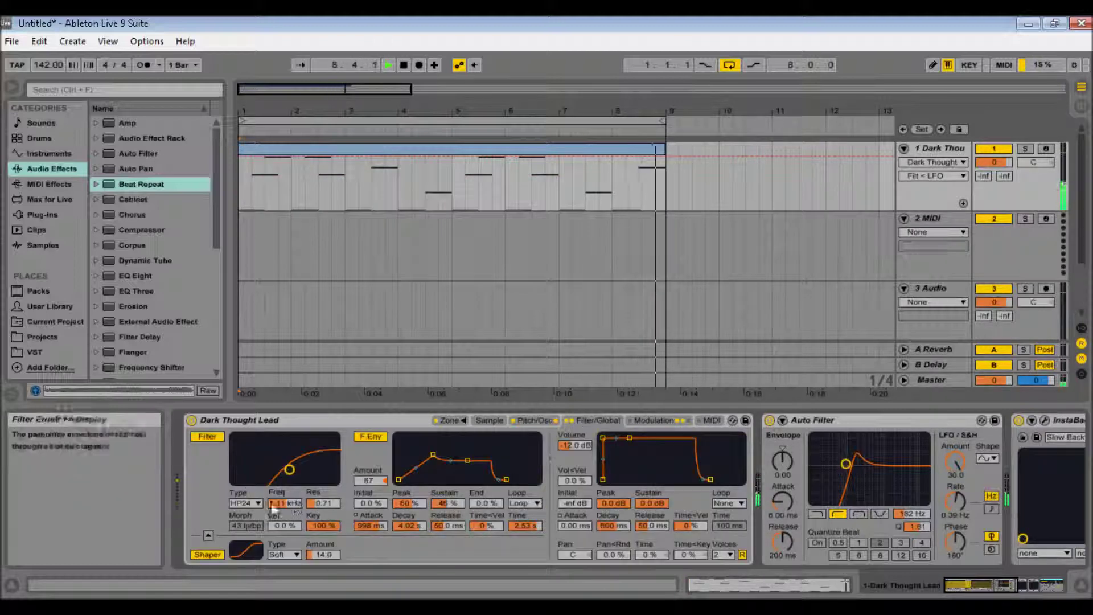
Step: Set the pitch envelope's initial level to -100 %, its peak to 100 % and its amount to -48 st
left_click(529, 421)
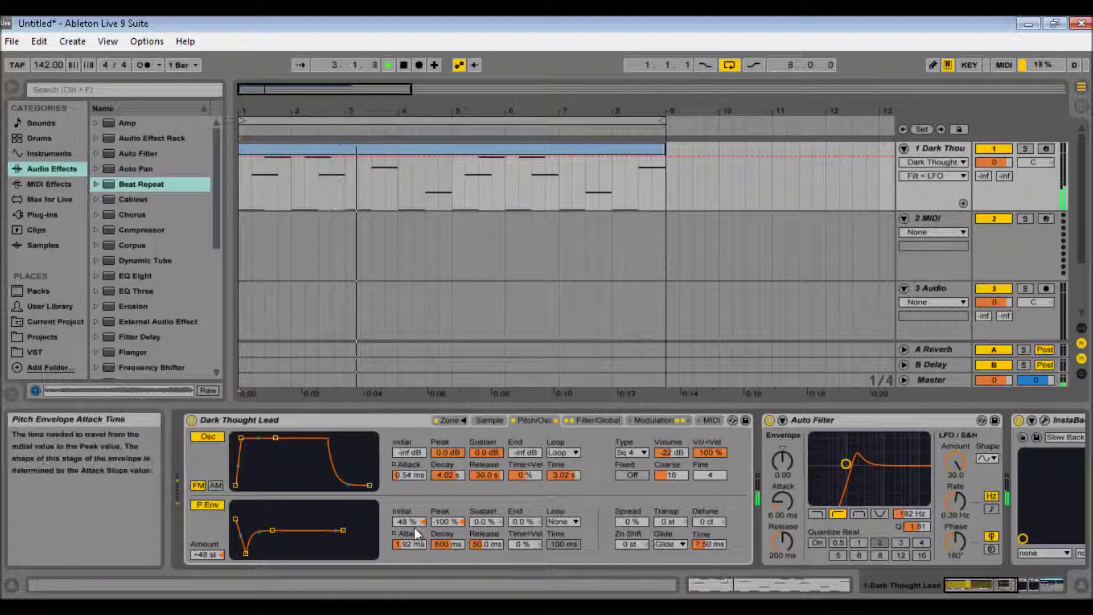
left_click_drag(406, 522, 406, 569)
left_click_drag(449, 522, 450, 484)
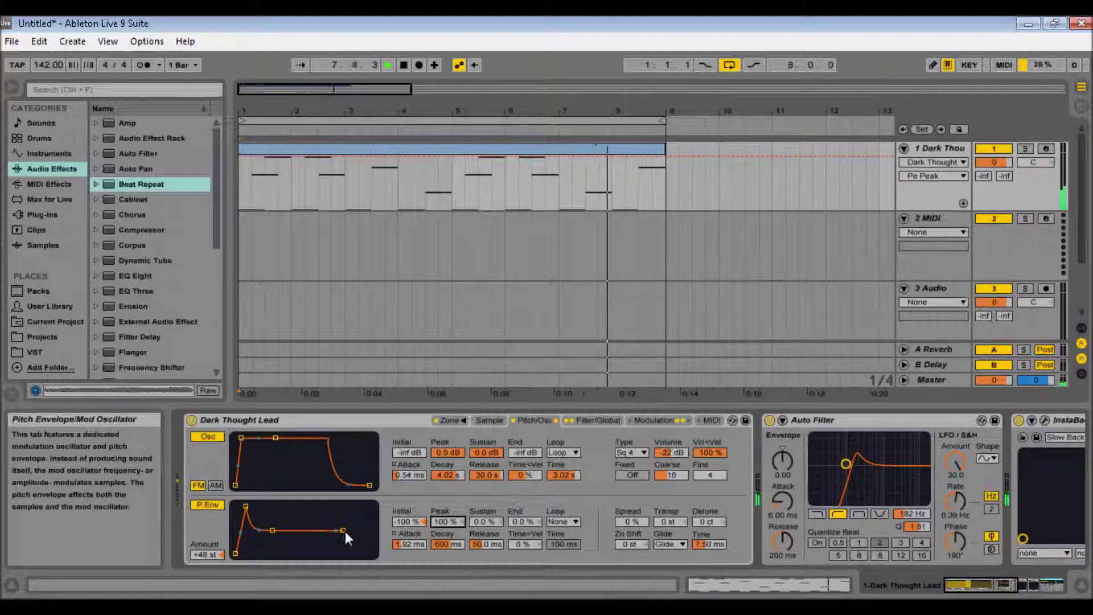
left_click_drag(207, 555, 202, 610)
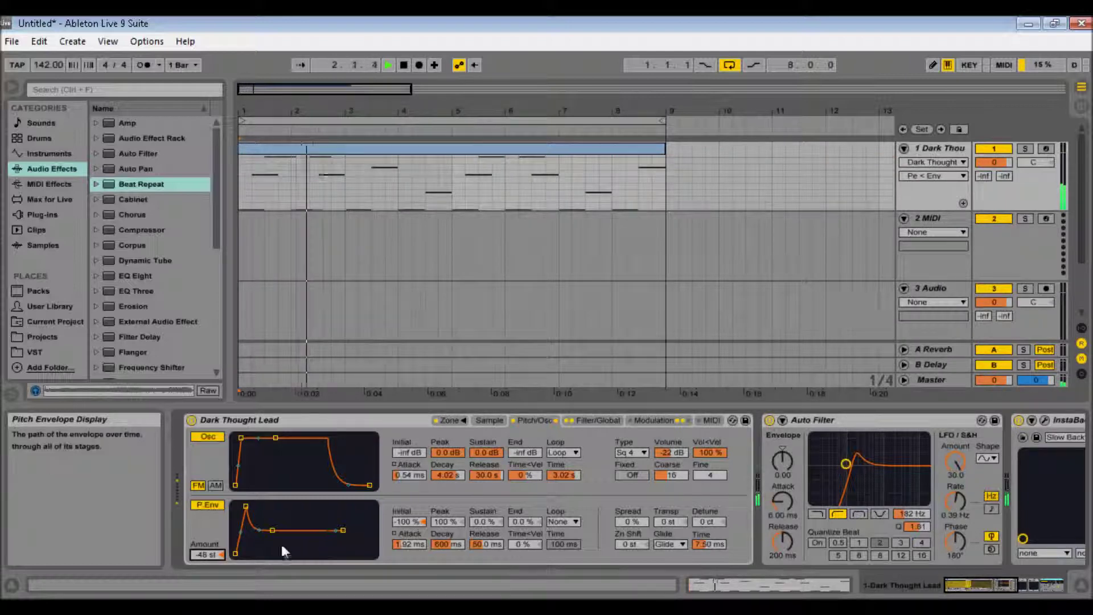
Step: Invert the pitch envelope with a peak of -100 % and an initial level of 100 %, and set its loop mode to Loop
left_click_drag(245, 505, 245, 553)
left_click_drag(416, 521, 416, 450)
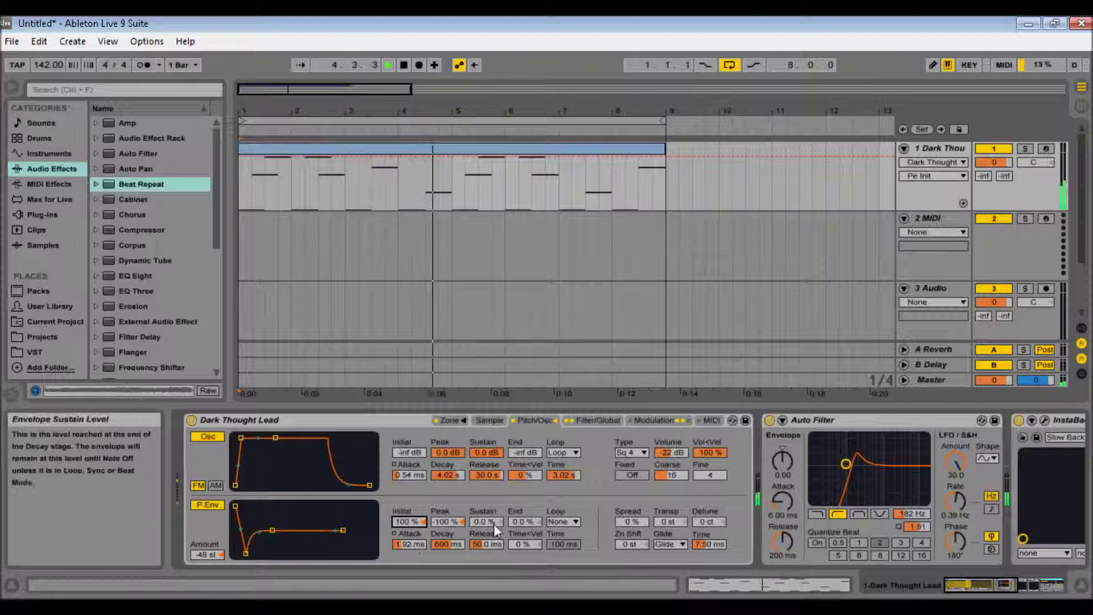
left_click(567, 522)
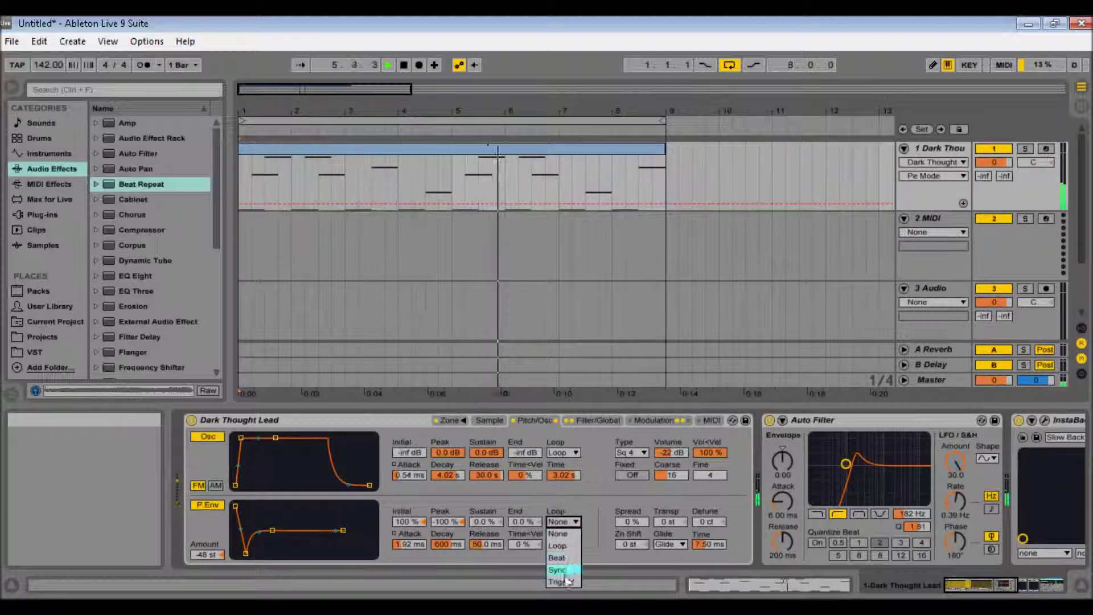
left_click(558, 545)
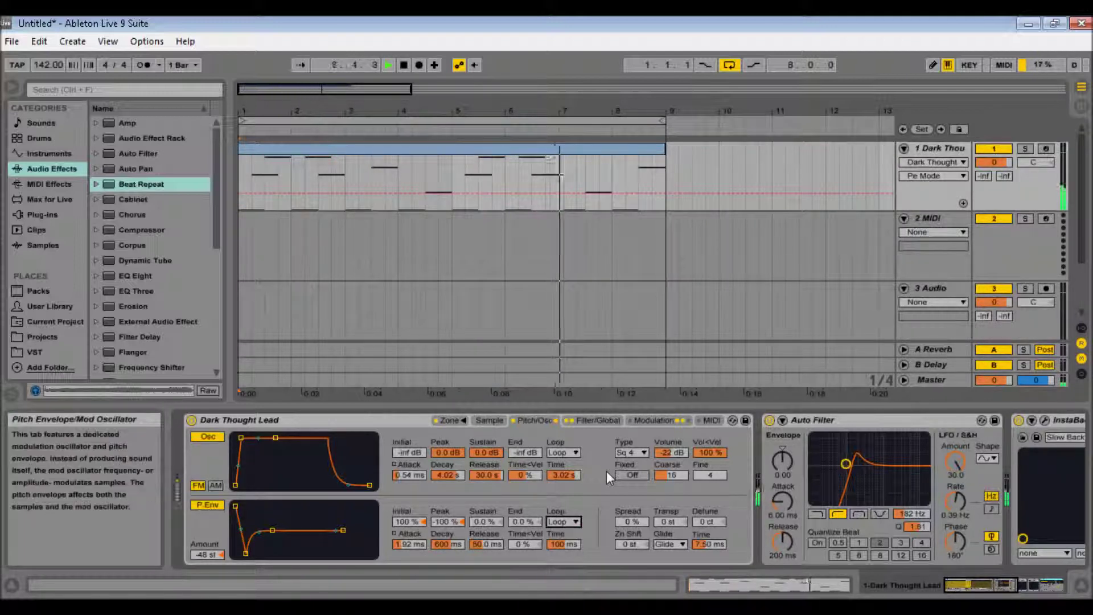
Step: Set the oscillator envelope's peak to -inf dB and its initial level to 0.0 dB
left_click_drag(446, 453, 445, 490)
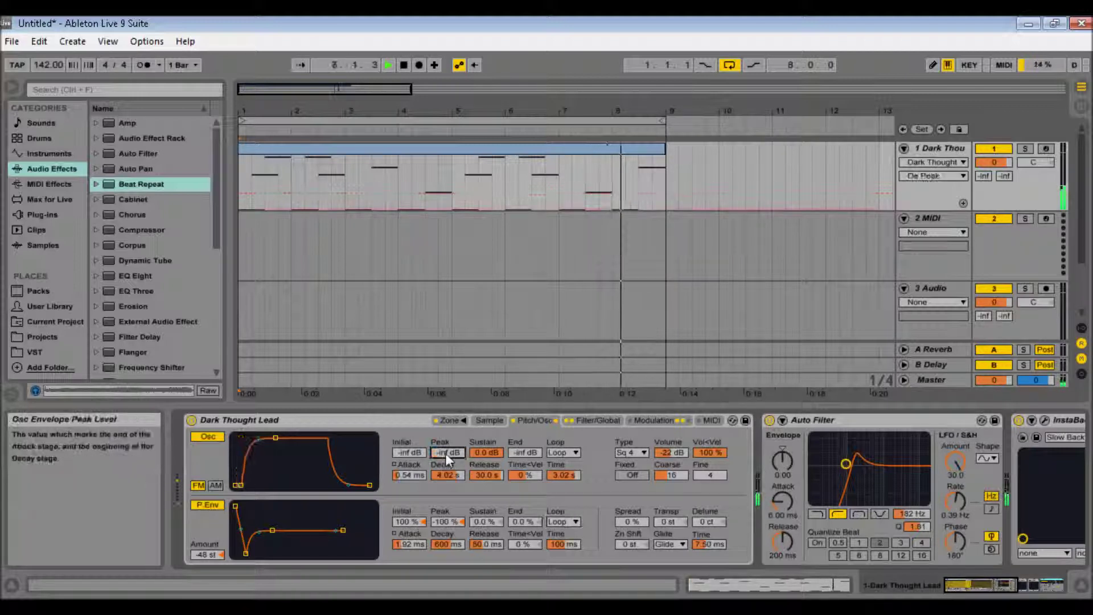
left_click_drag(404, 453, 404, 421)
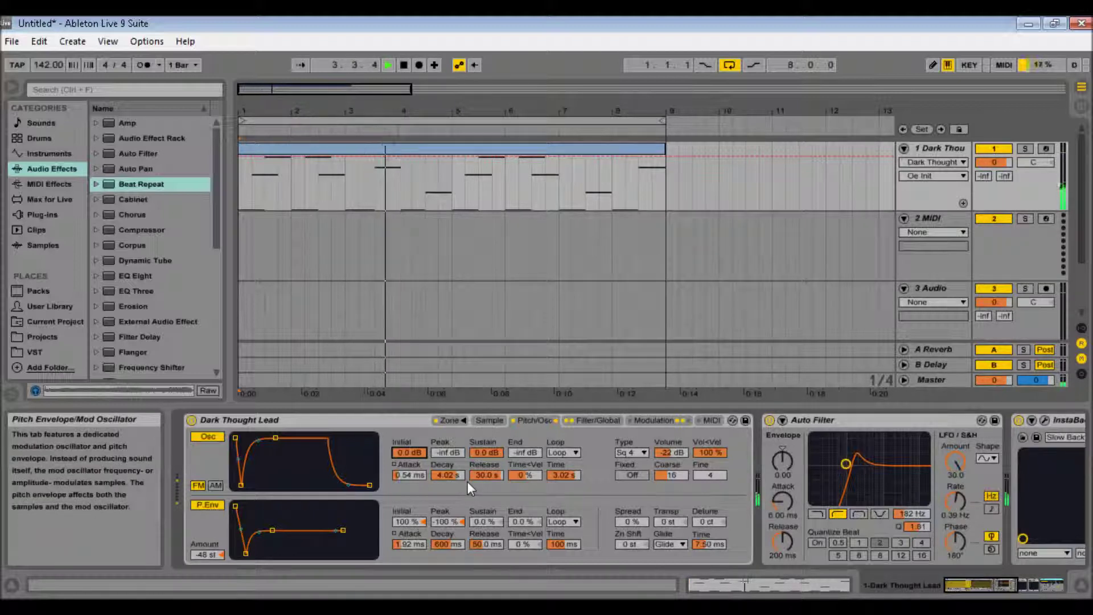
Step: Try out global transpositions of +48 st and -48 st on Dark Thought Lead
left_click_drag(667, 521, 667, 495)
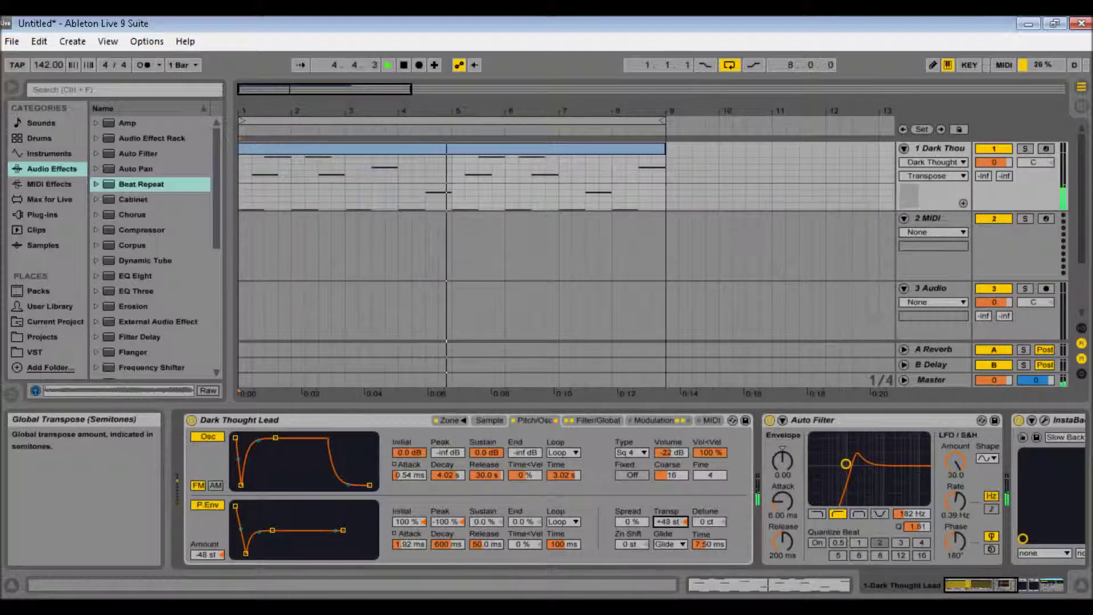
left_click_drag(657, 523, 657, 592)
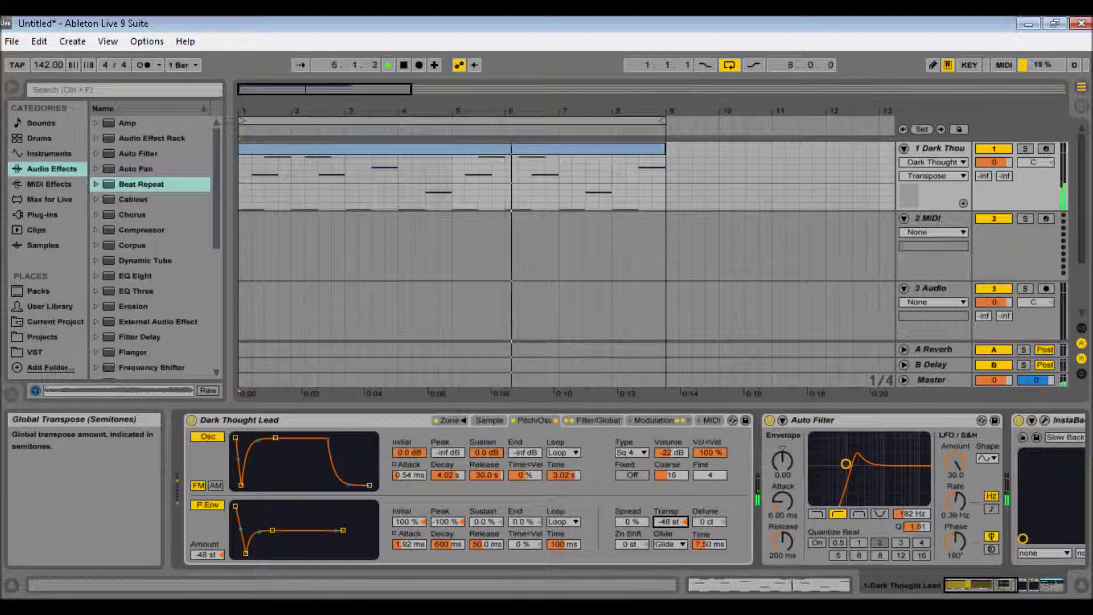
Step: Set the pitch envelope's peak to 100 % and initial level to -100 %, and return the global transposition to 0 st
left_click_drag(447, 522, 448, 467)
left_click_drag(403, 522, 402, 556)
left_click_drag(667, 521, 667, 495)
right_click(671, 524)
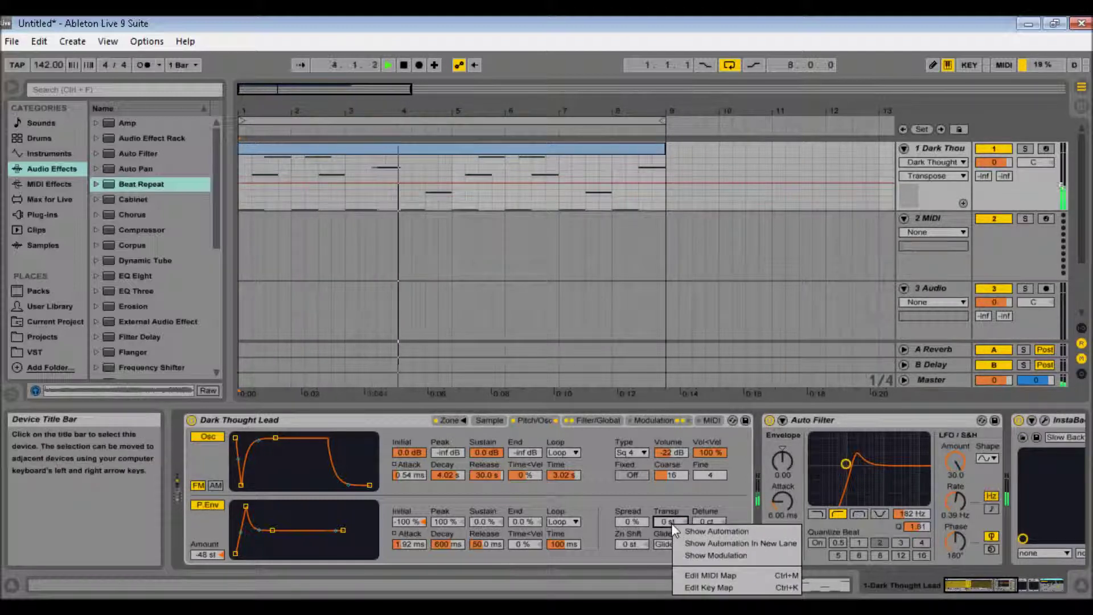
left_click(704, 498)
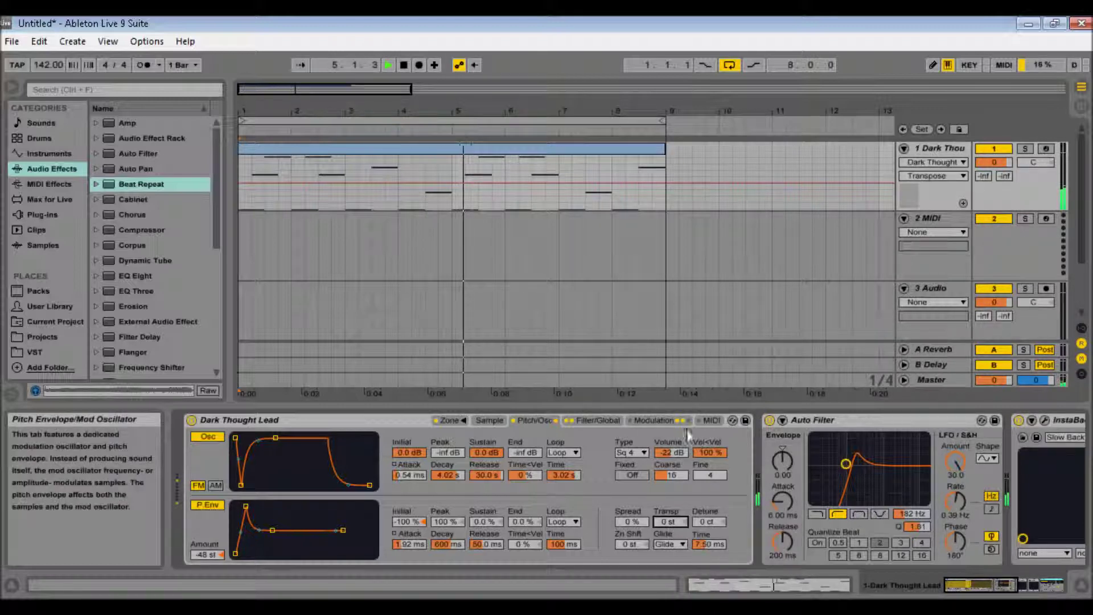
Step: Review Dark Thought Lead's pitch, filter and modulation settings and the available destinations for LFO 2's destination B
left_click(653, 420)
left_click(558, 556)
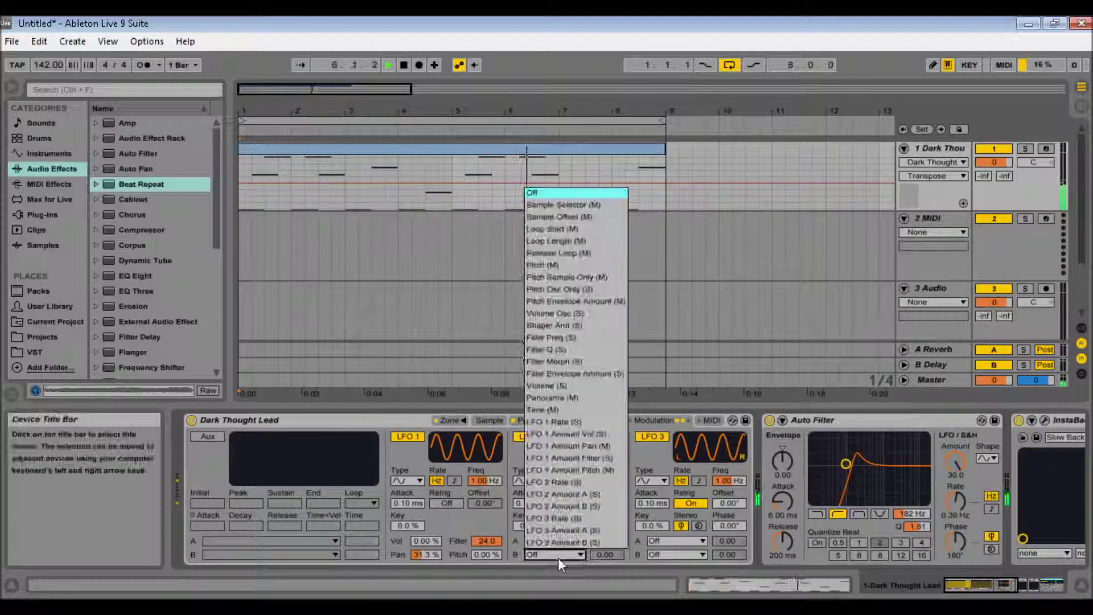
left_click(557, 558)
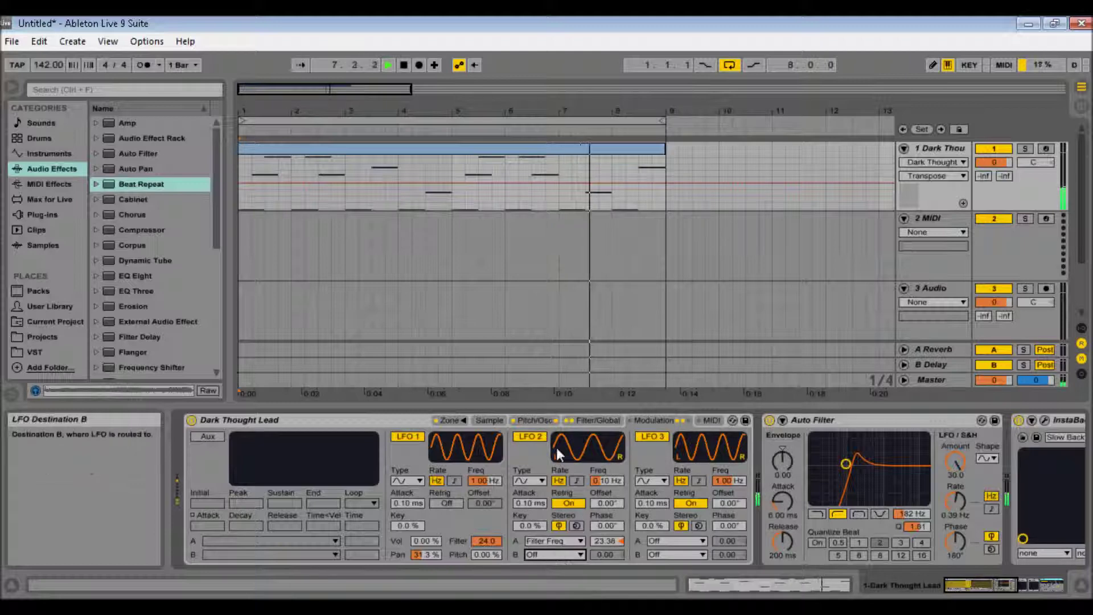
left_click(599, 420)
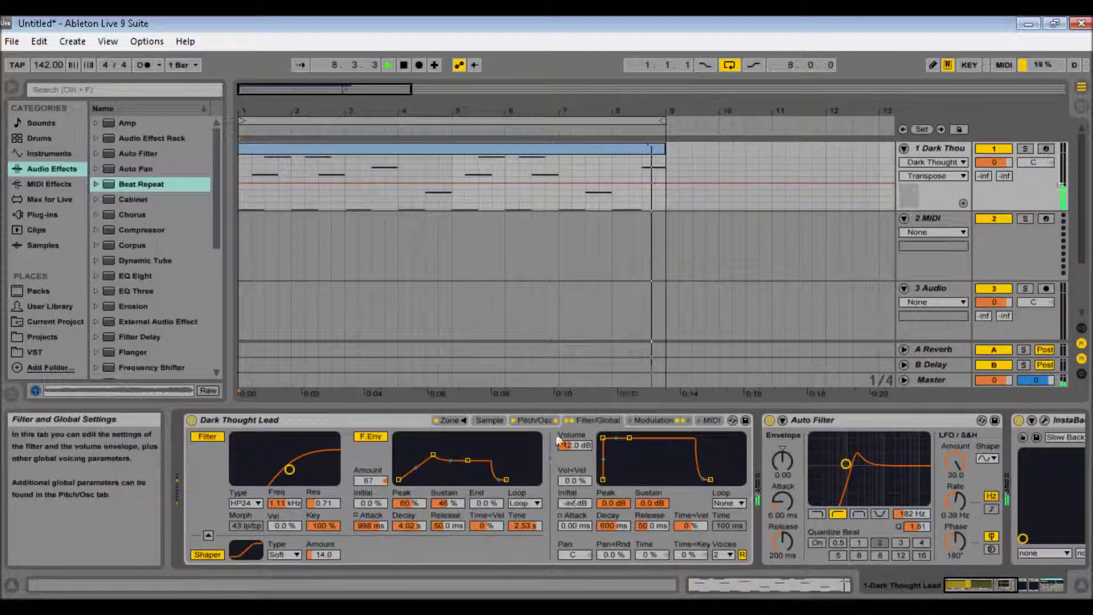
left_click(540, 420)
left_click(653, 422)
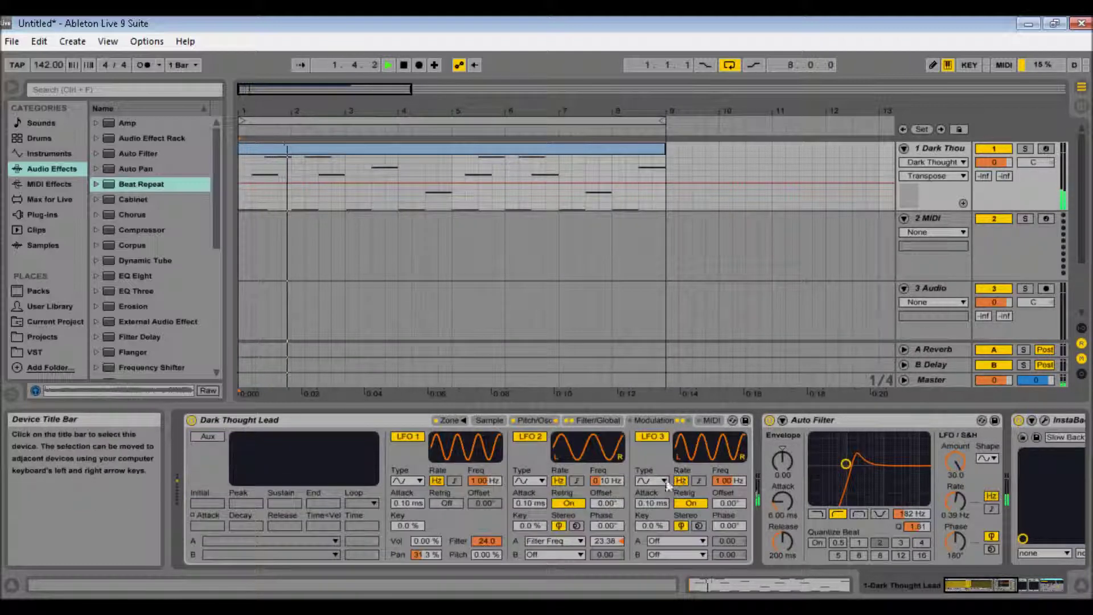
left_click(556, 552)
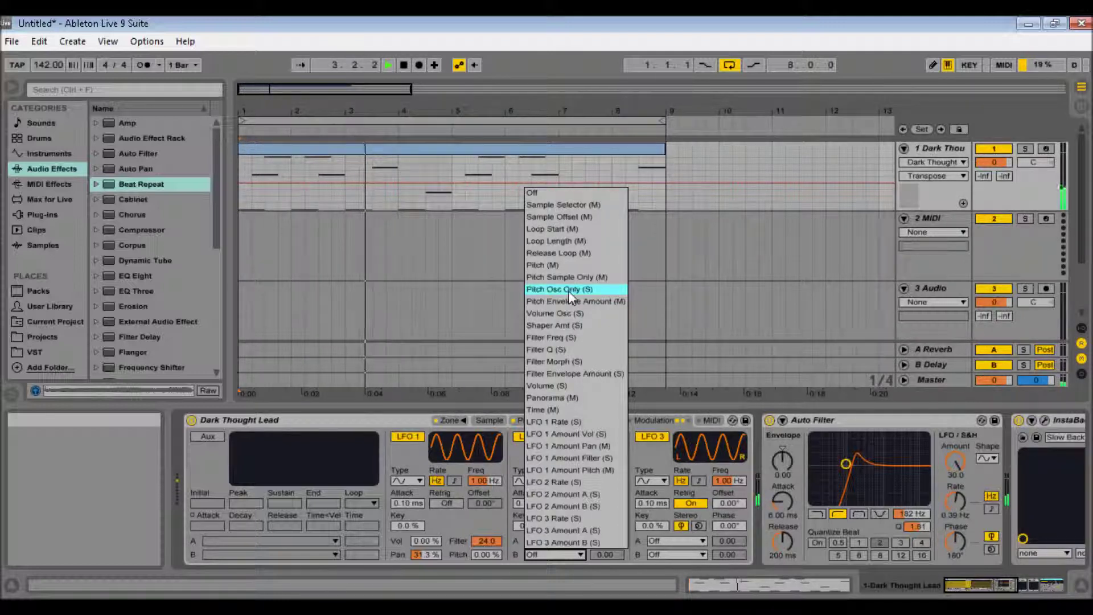
left_click(391, 422)
left_click(534, 421)
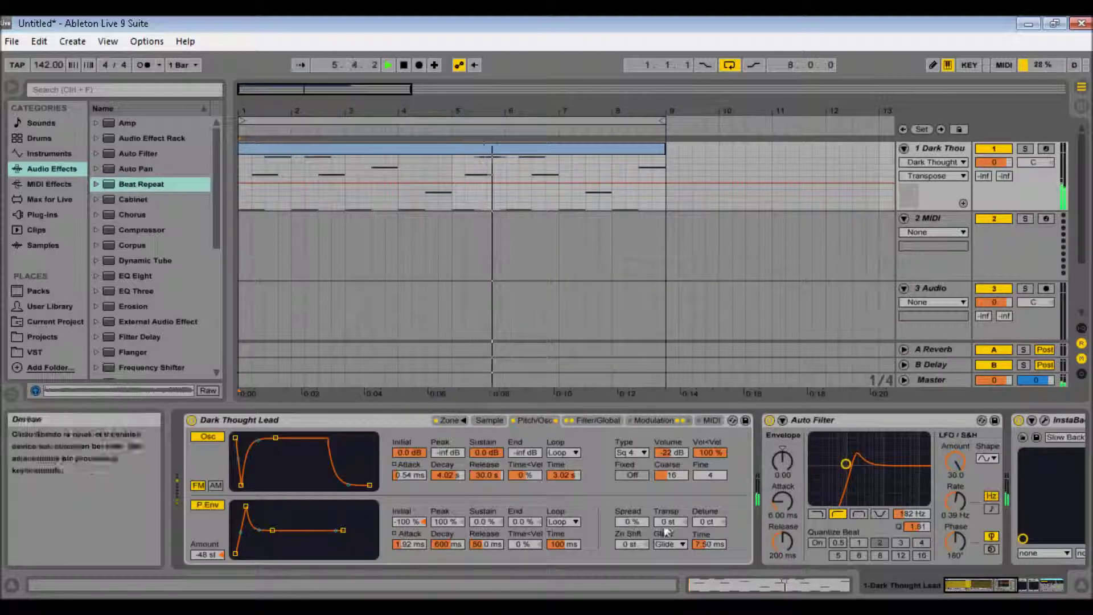
Step: Route LFO 2's destination B to Pitch Osc Only with a modulation amount of 56.97
left_click(653, 420)
left_click(555, 555)
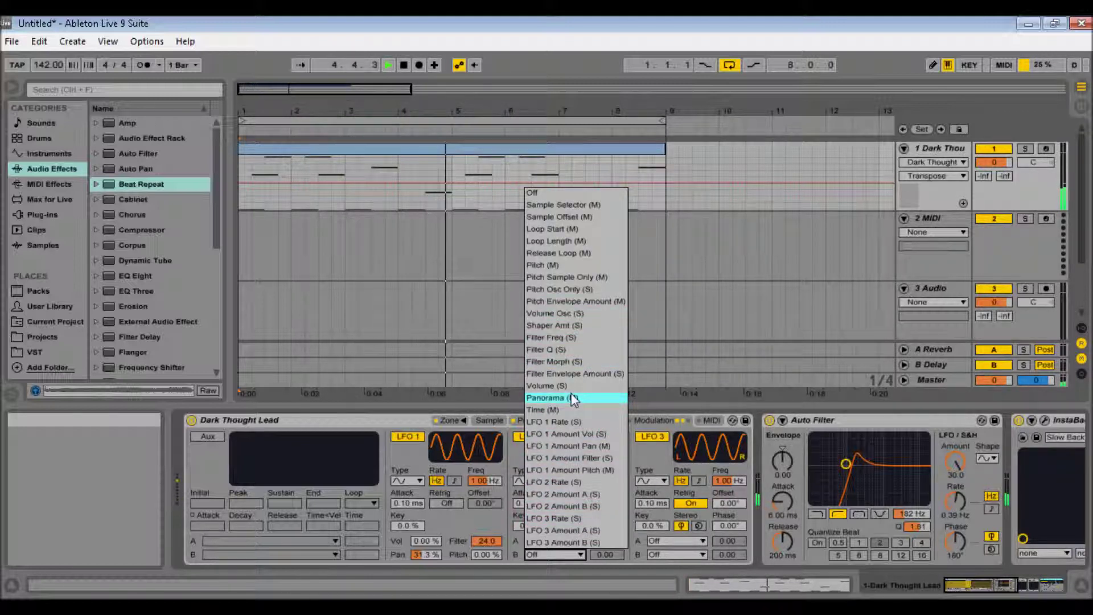
left_click(560, 288)
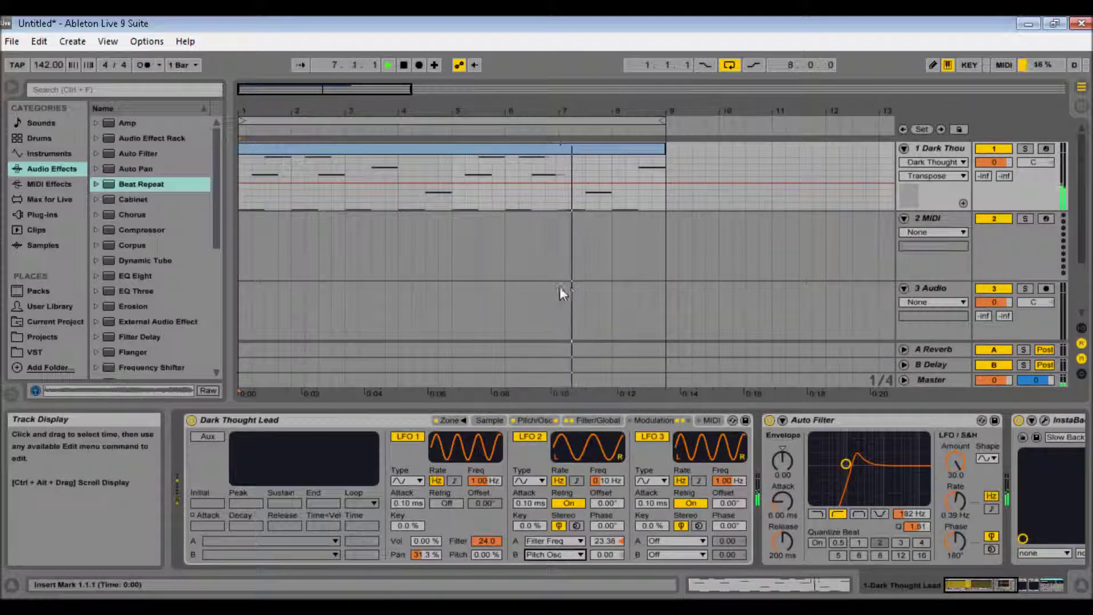
left_click_drag(612, 551, 613, 530)
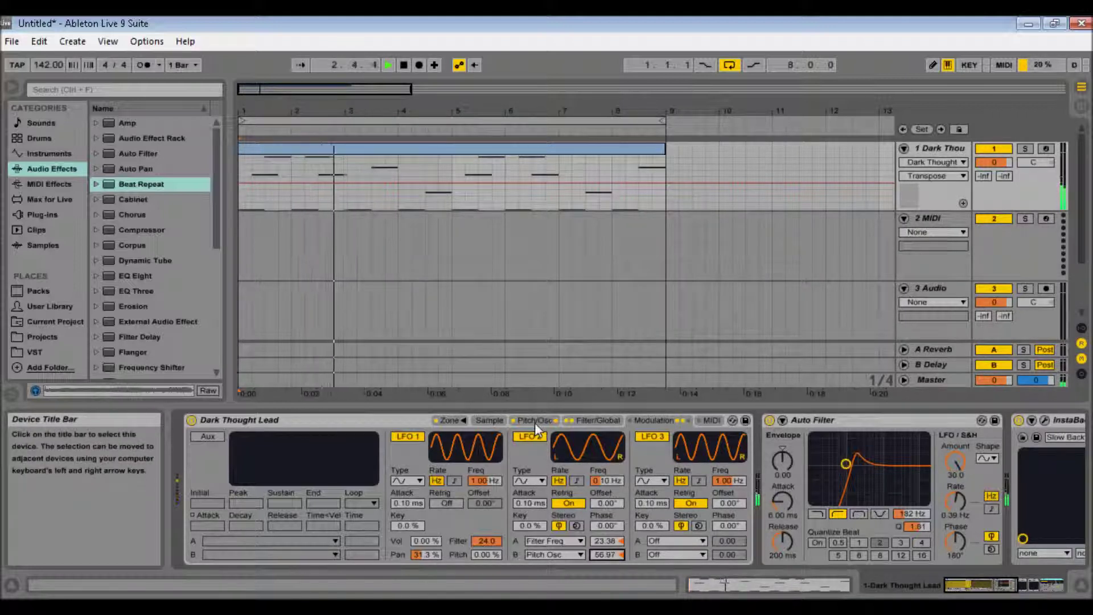
Step: Route LFO 3 to LFO 1 Rate at 71.39 and LFO 2 Rate at 100.00, and set its frequency to 0.02 Hz
left_click(675, 541)
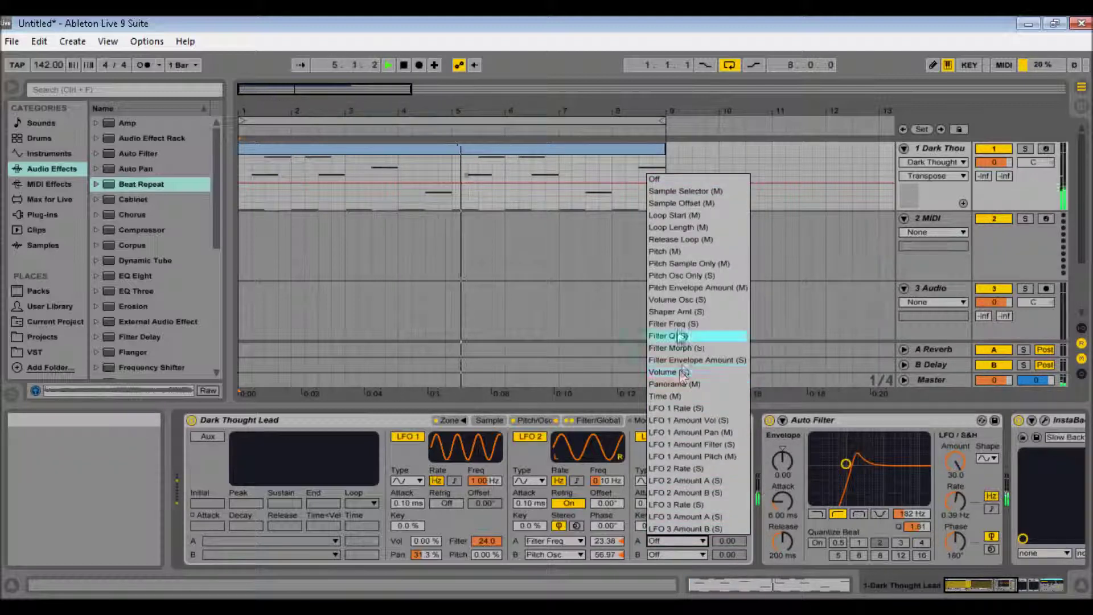
left_click(683, 408)
left_click(683, 555)
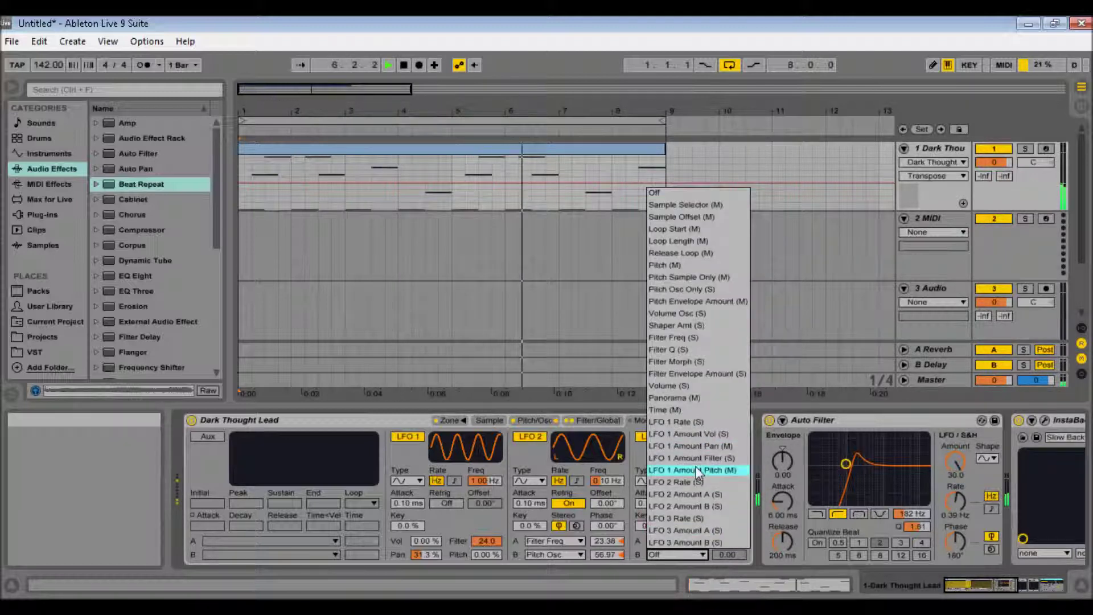
left_click(689, 483)
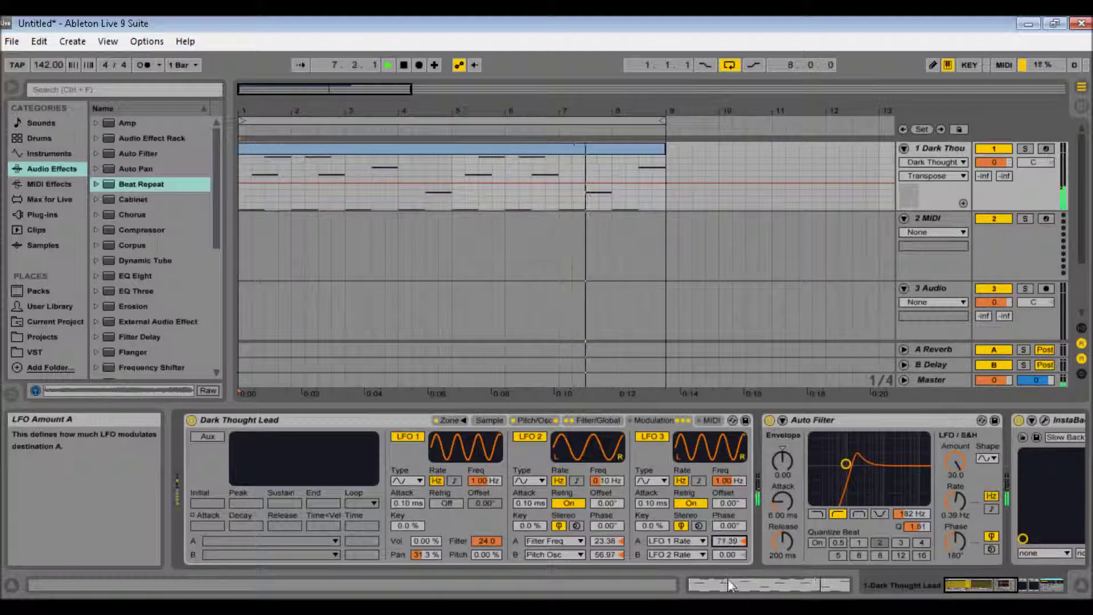
left_click_drag(729, 554, 728, 495)
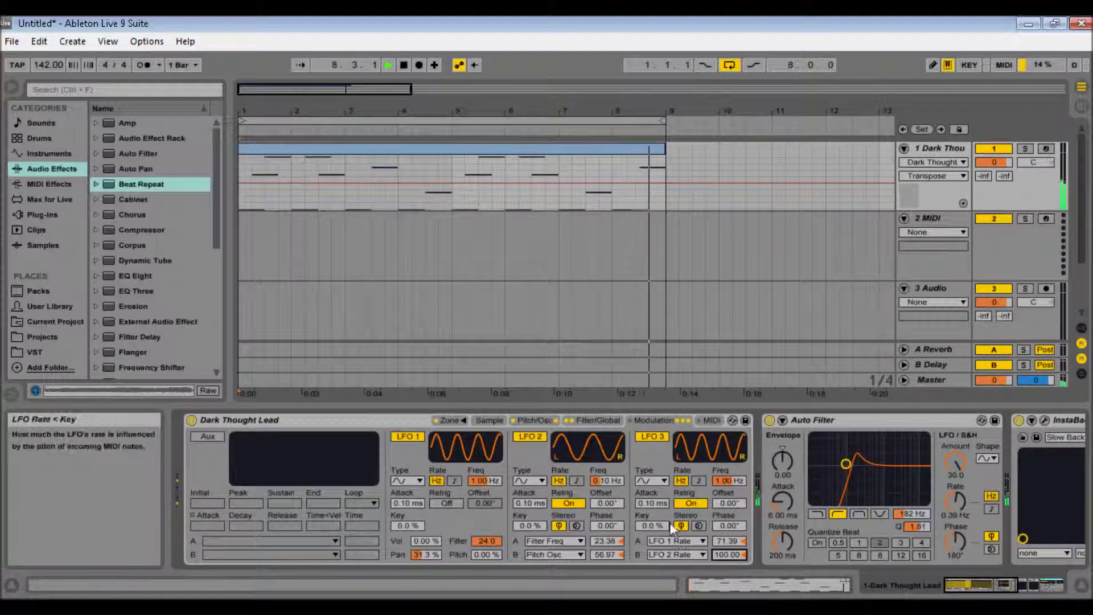
left_click_drag(728, 481, 729, 513)
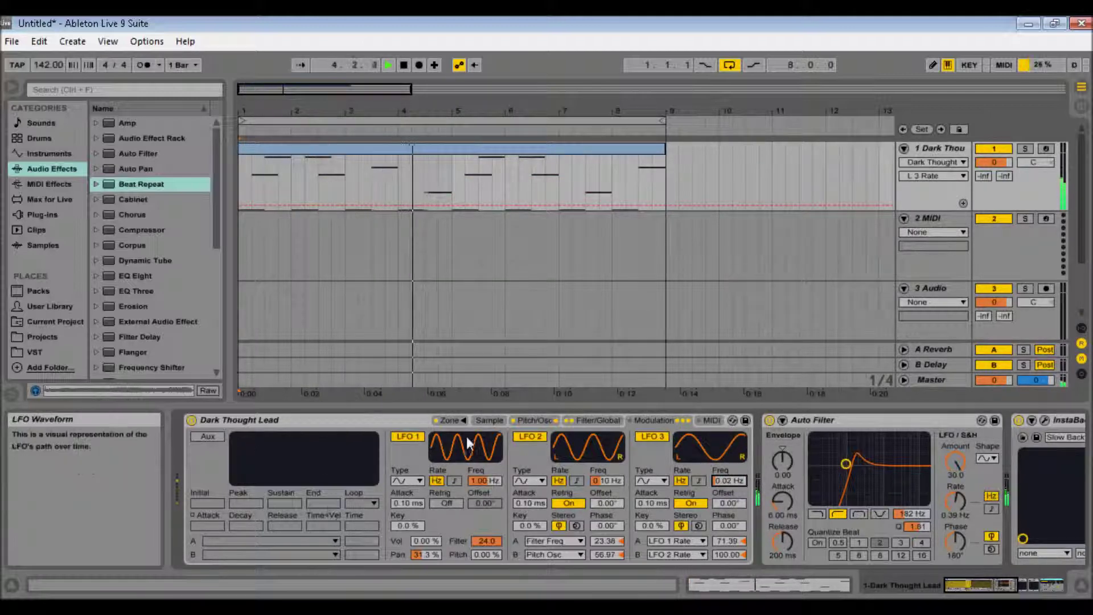
Step: Show the instrument's sample settings and switch off the Auto Filter and NastyDLAmkII effects
left_click(489, 420)
left_click_drag(960, 587, 1005, 587)
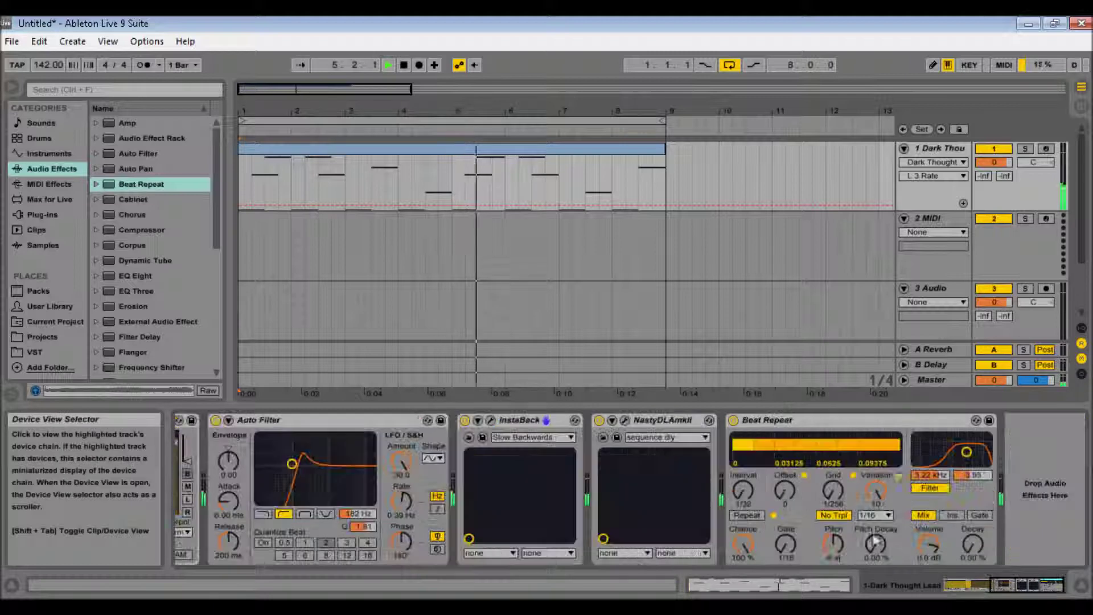
left_click(599, 420)
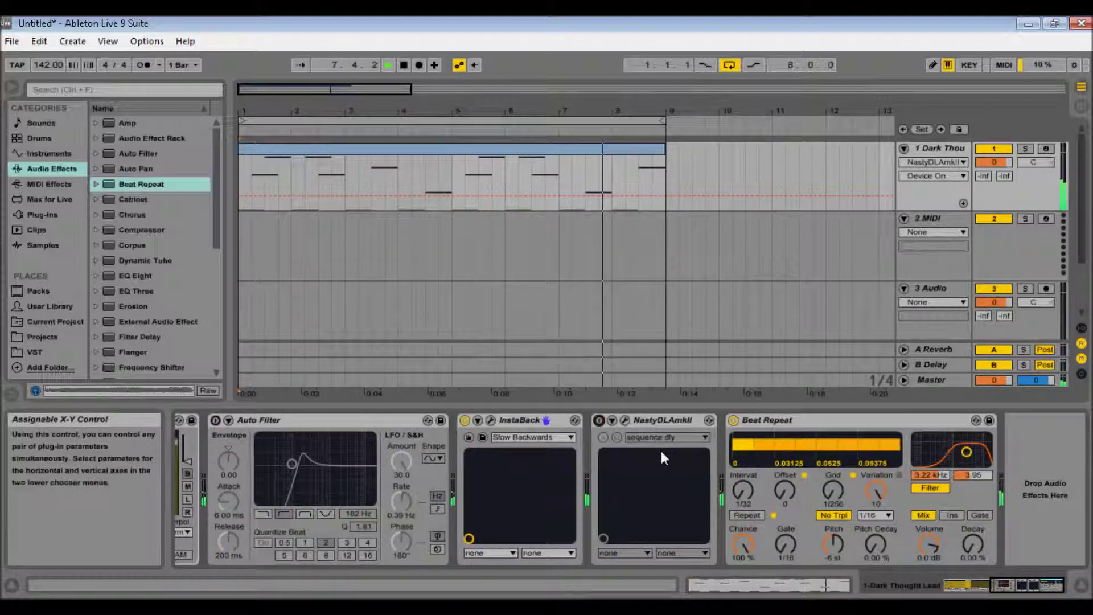
Step: Set the window size of the InstaBack effect to 1/2 and close its plug-in window
left_click(490, 421)
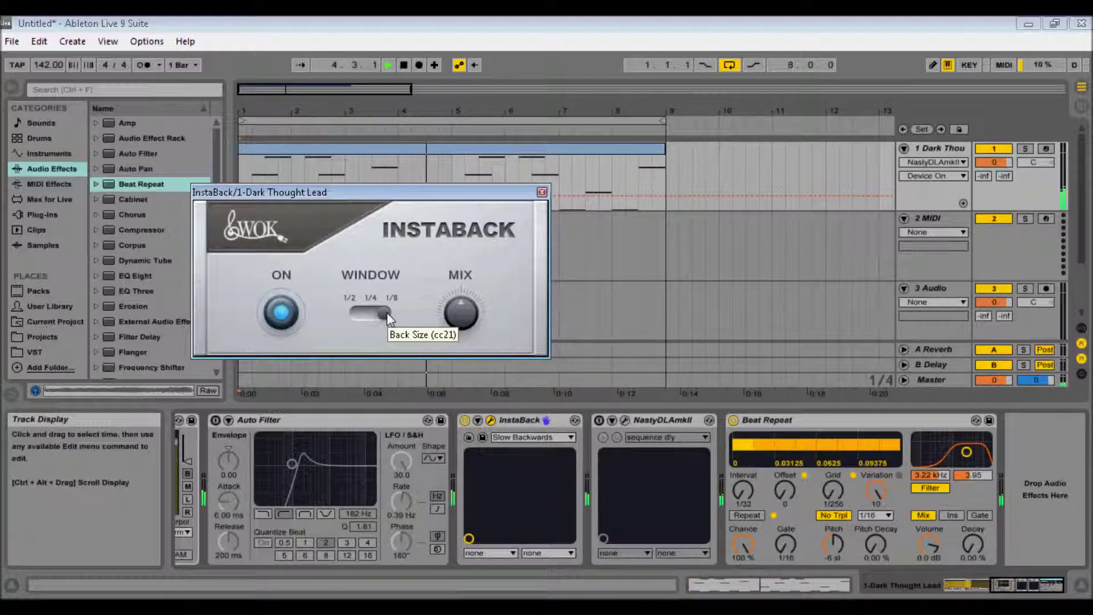
left_click_drag(387, 317, 353, 316)
left_click(542, 193)
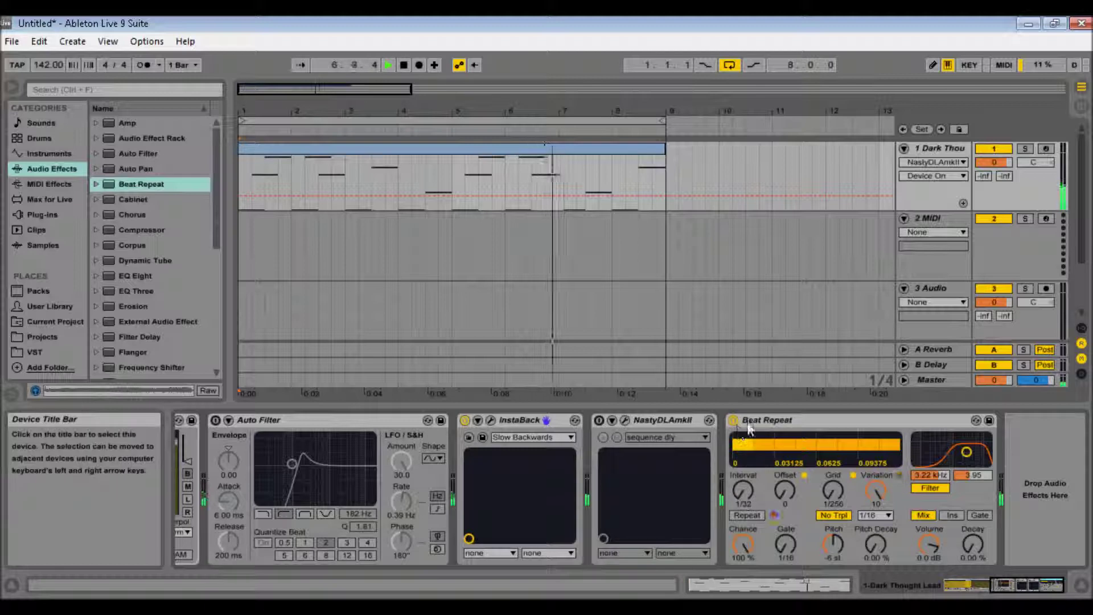
Step: Load the short stereo preset in NastyDLAmkII, switch the effect on and close its plug-in window
left_click(626, 420)
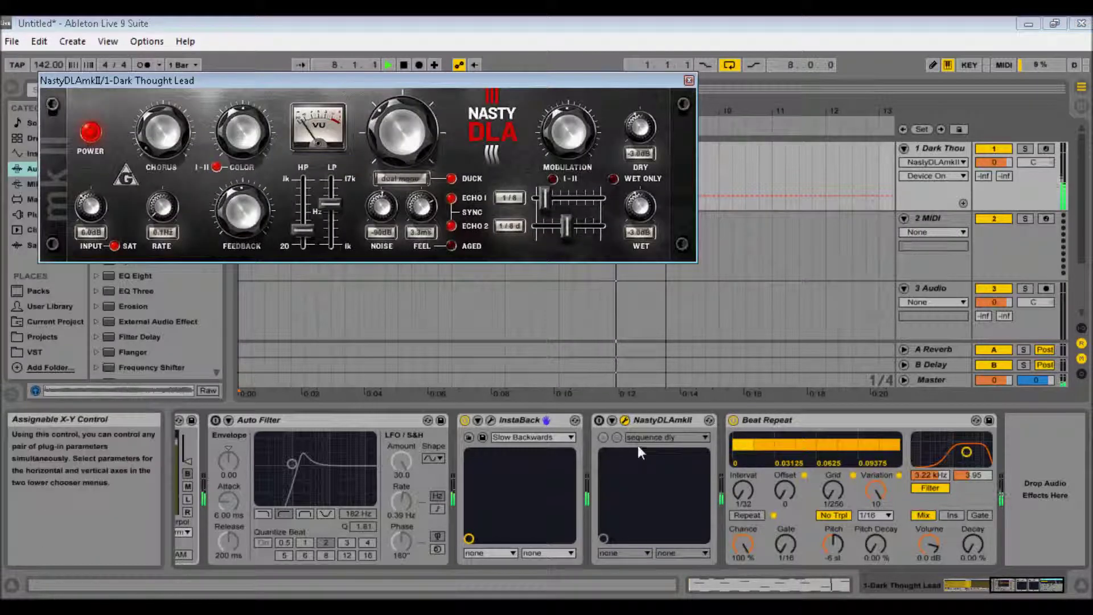
left_click(637, 439)
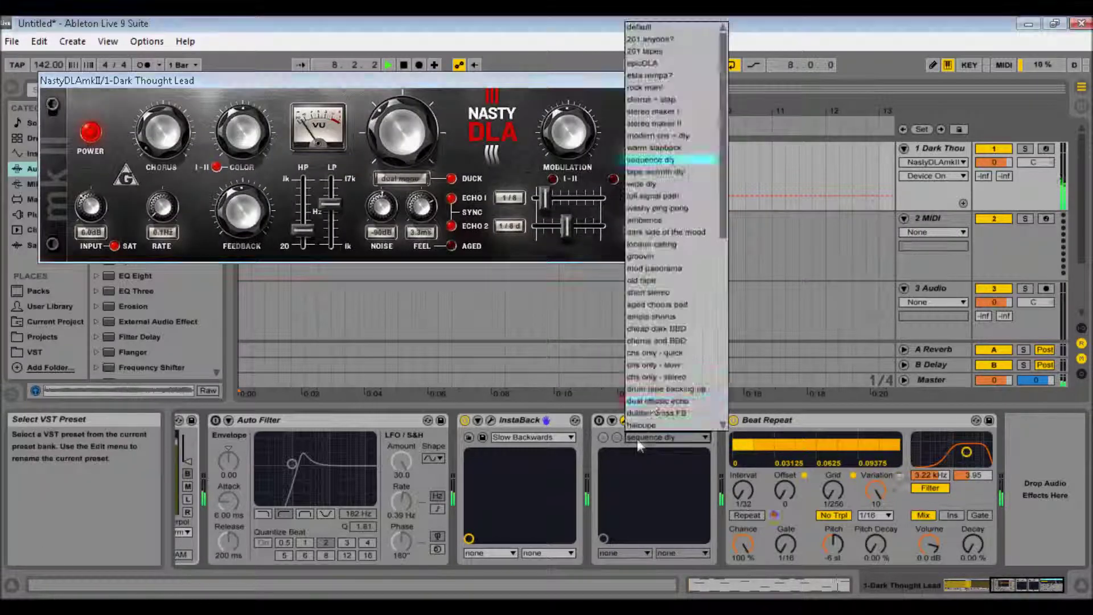
left_click(648, 292)
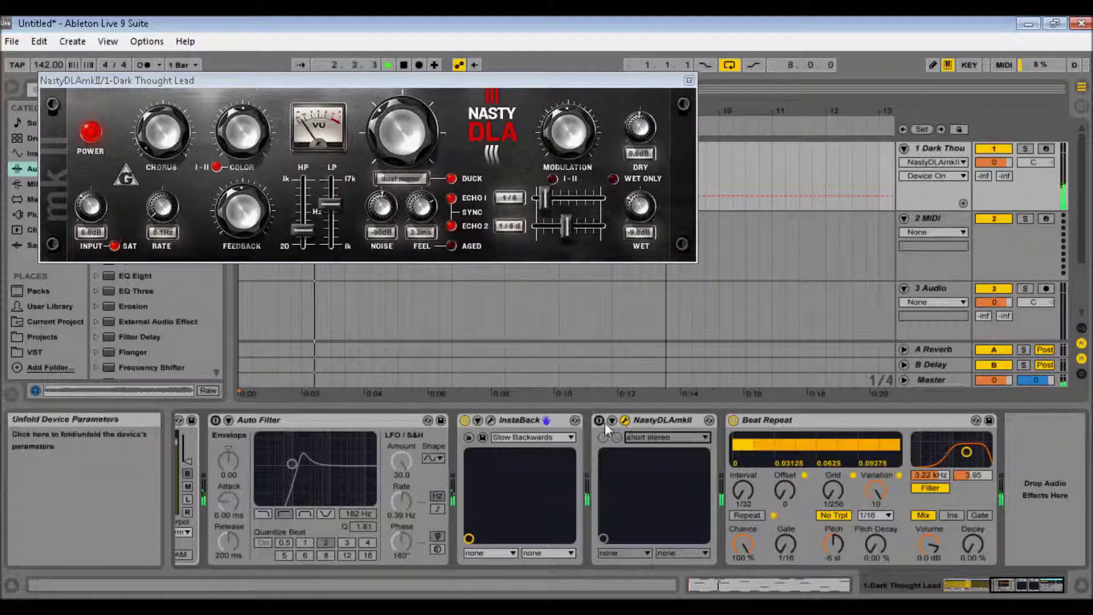
left_click(689, 81)
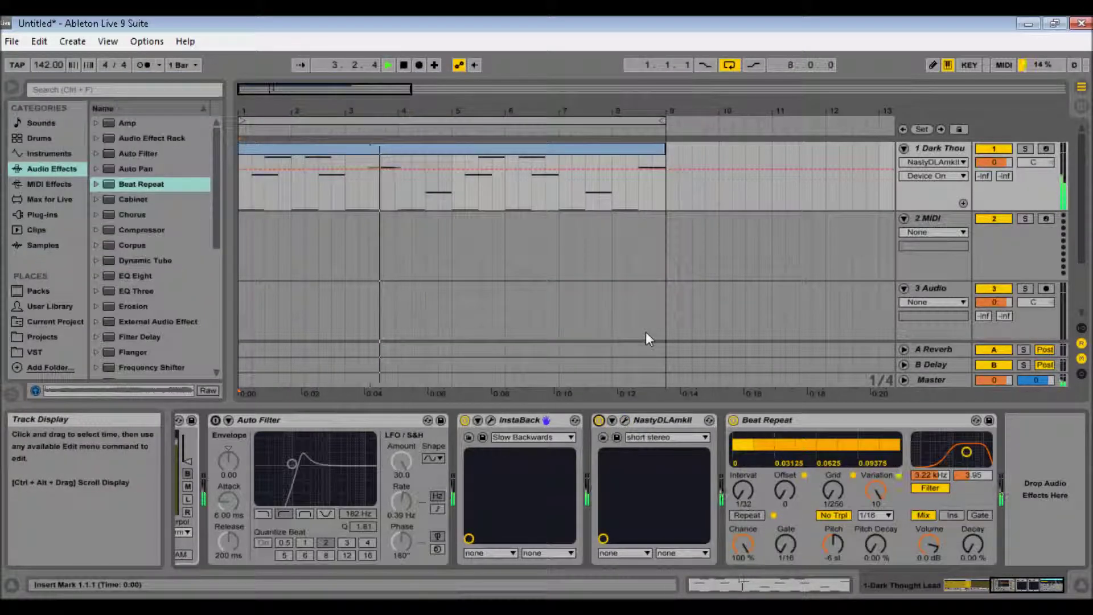
Step: Audition Beat Repeat presets including Brain Dance, Insect, Semisubtle, Vocal Fun and Fill In The Gaps, and settle on Chopping Block
left_click(976, 420)
double_click(143, 228)
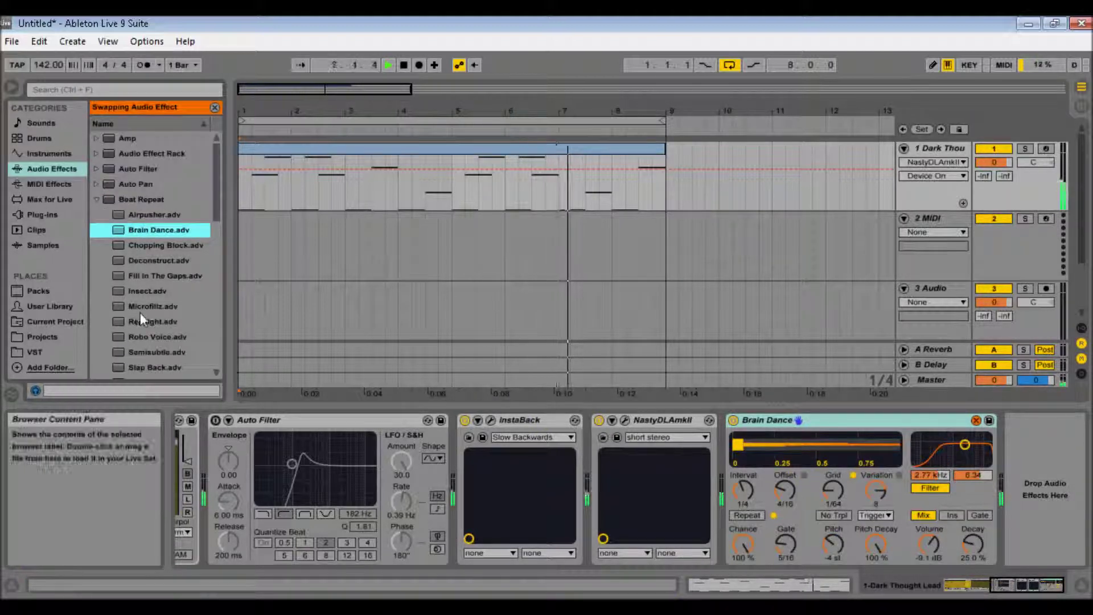
double_click(147, 293)
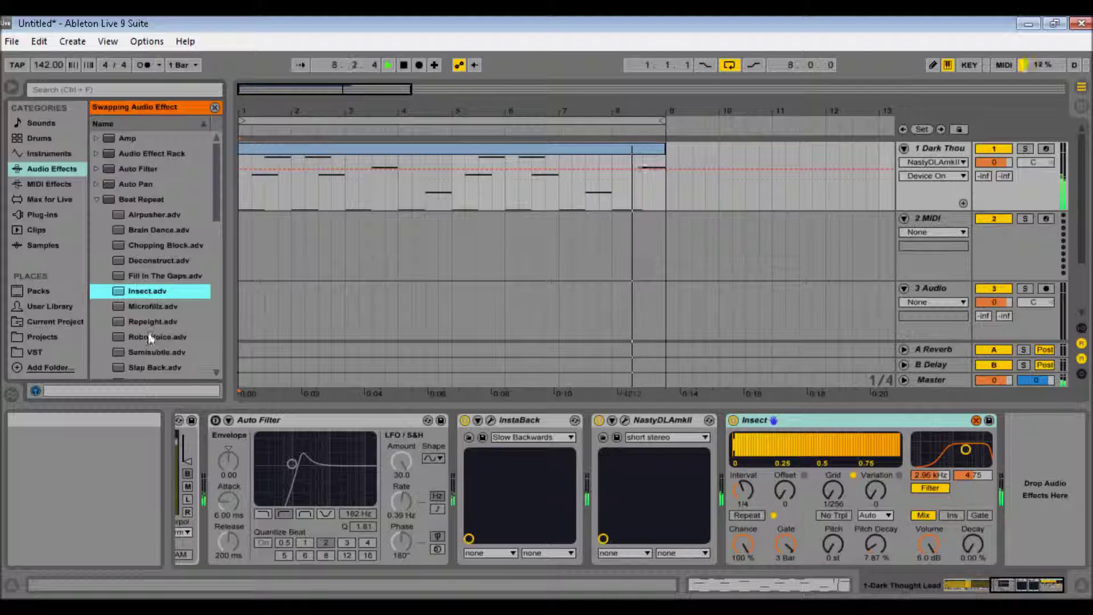
double_click(142, 353)
scroll(149, 350, "down", 1)
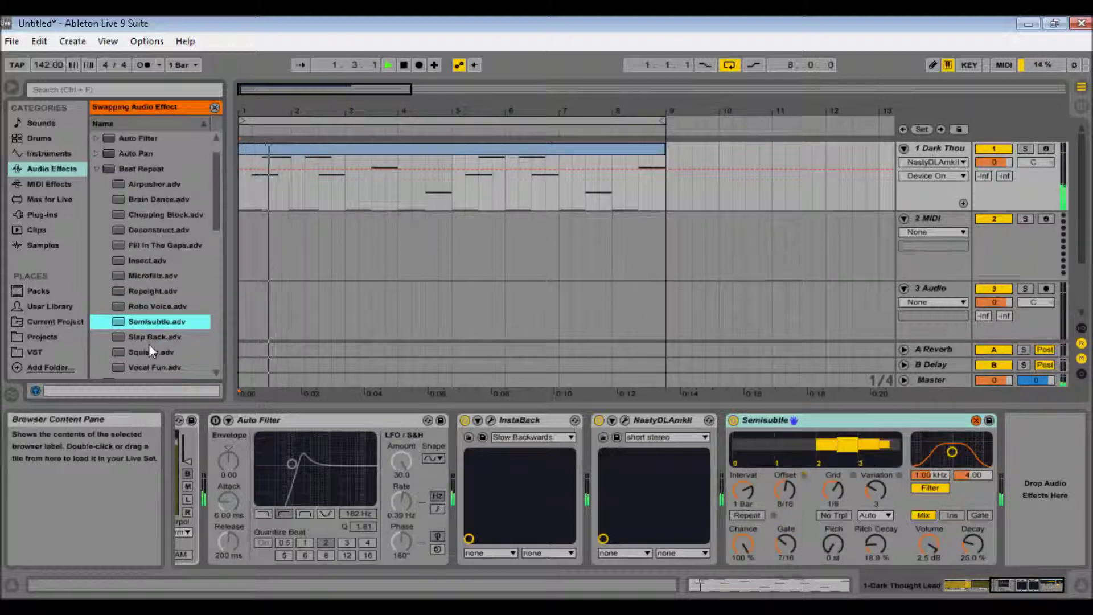
double_click(148, 339)
double_click(147, 366)
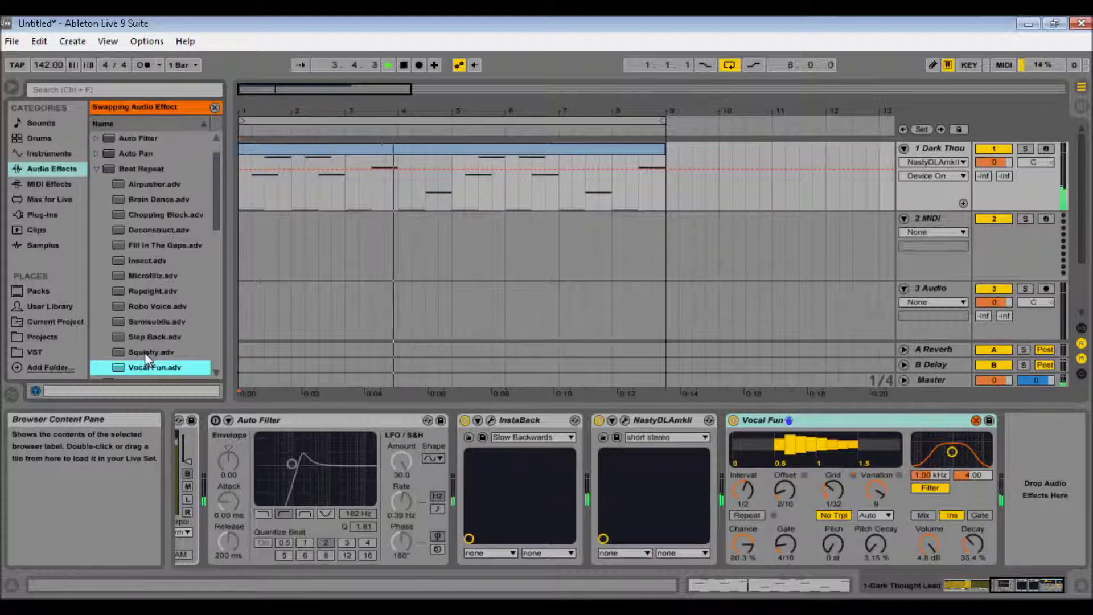
double_click(145, 353)
double_click(145, 245)
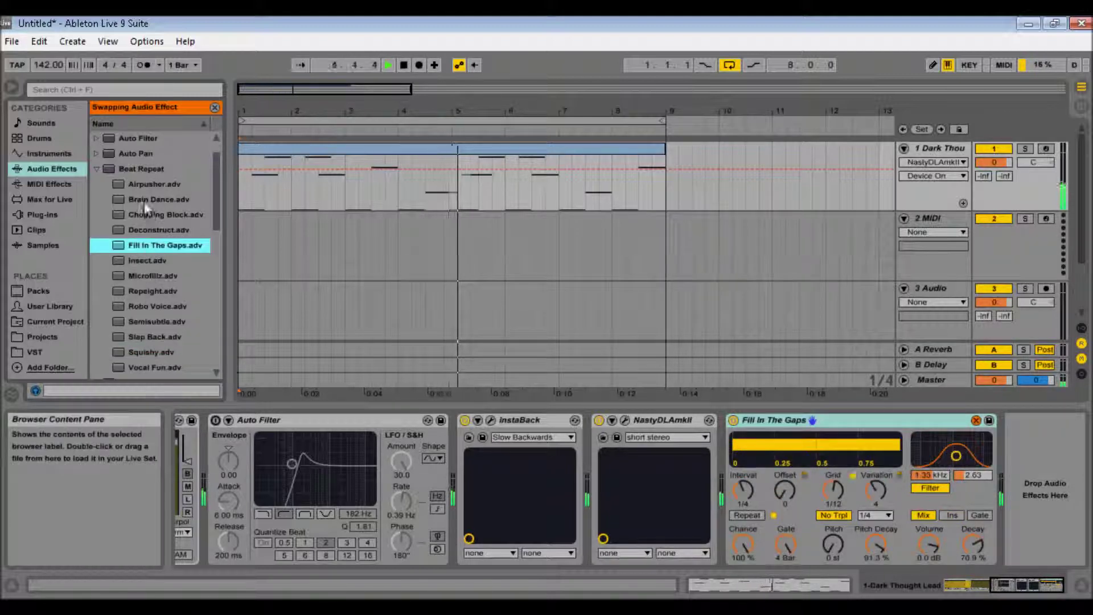
double_click(144, 215)
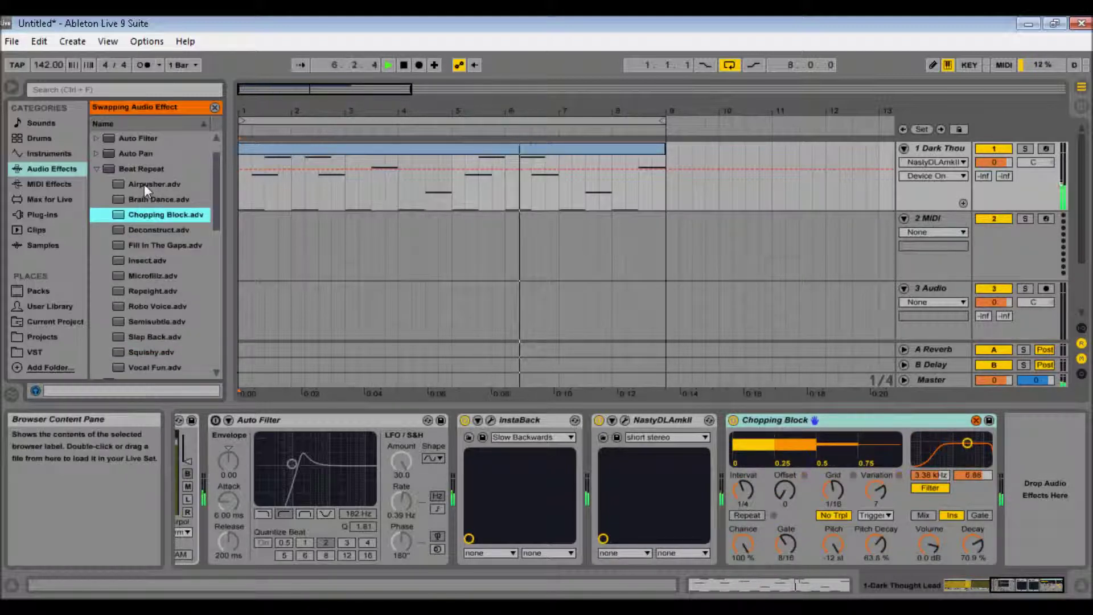
left_click(214, 107)
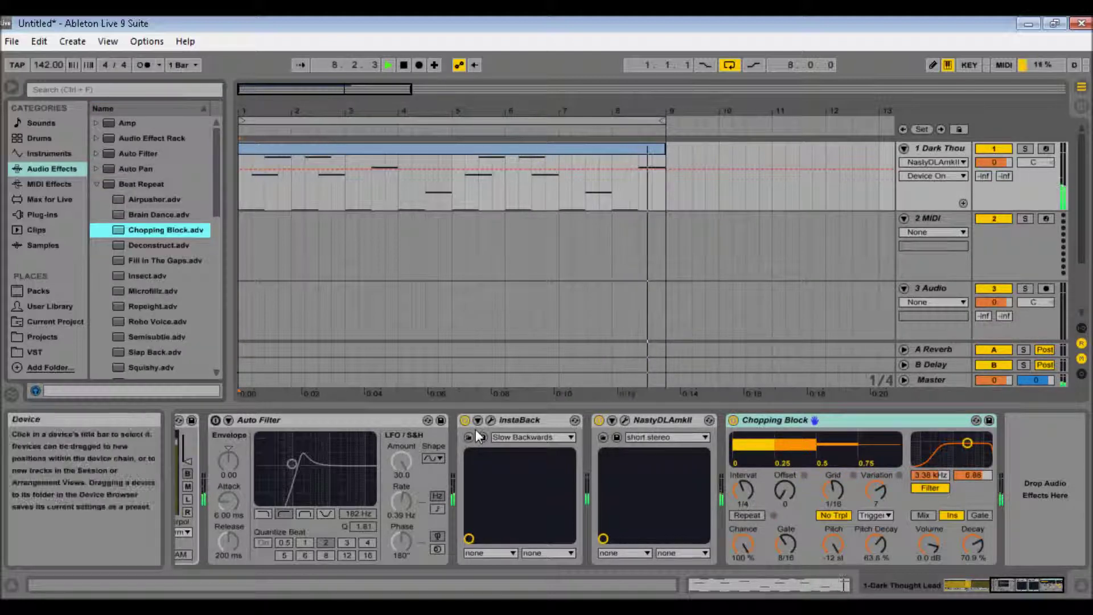
Step: Switch the Auto Filter on and swap its settings for the Swirl preset
left_click(215, 420)
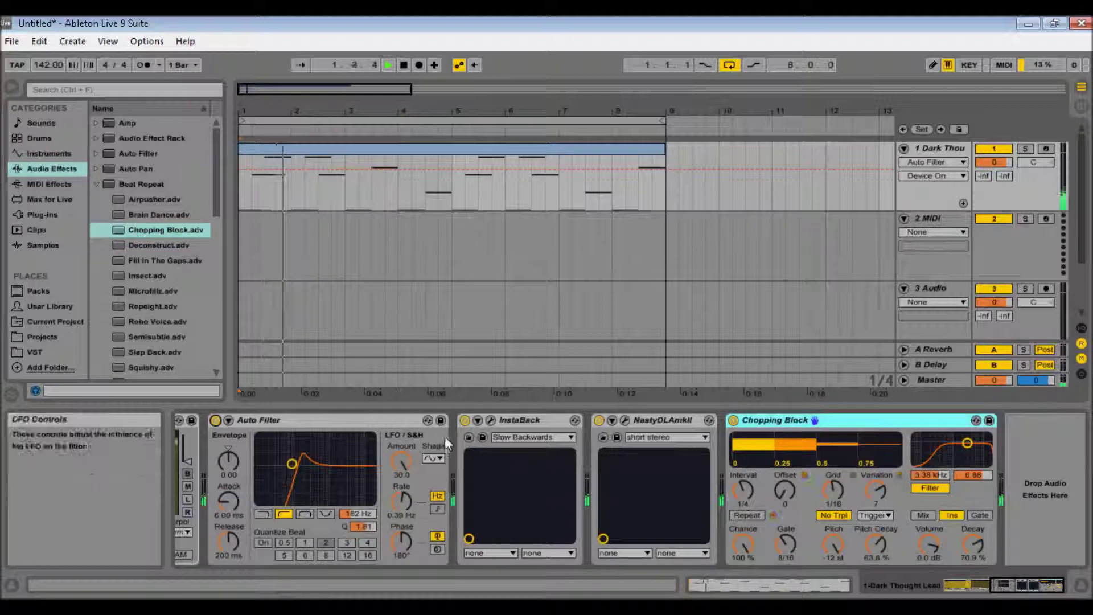
left_click(427, 420)
double_click(145, 306)
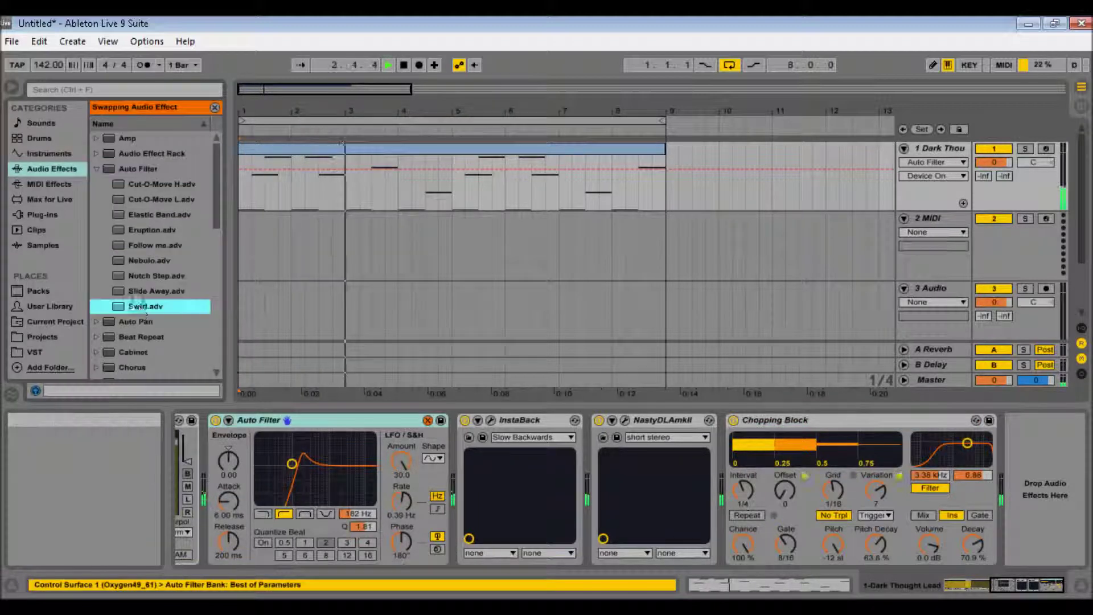
left_click(427, 420)
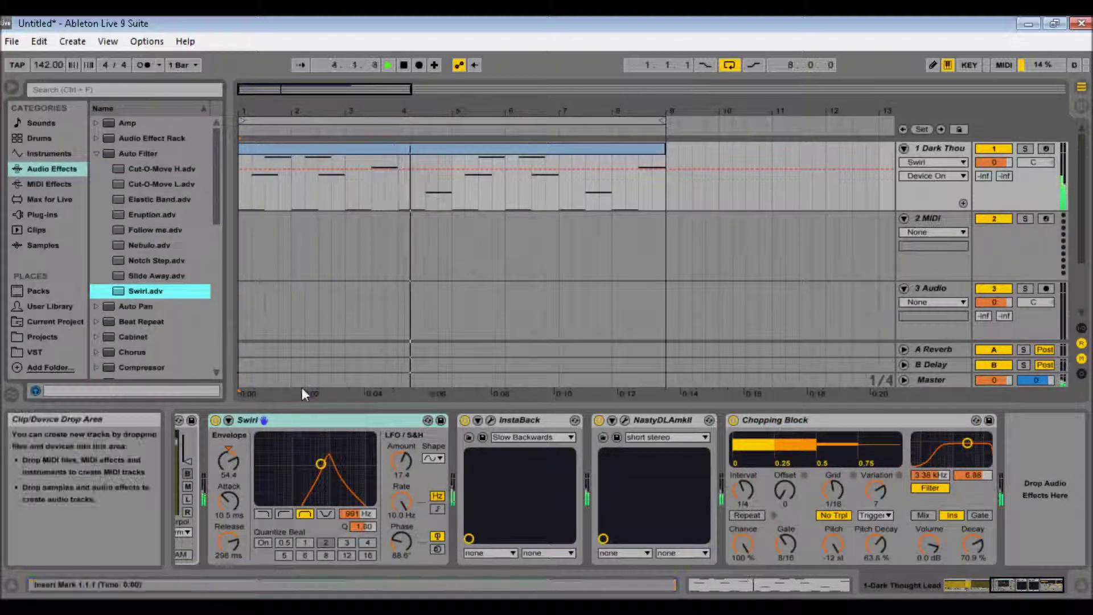
Step: Raise the song tempo to 240 BPM and stop playback
left_click_drag(1011, 585, 959, 585)
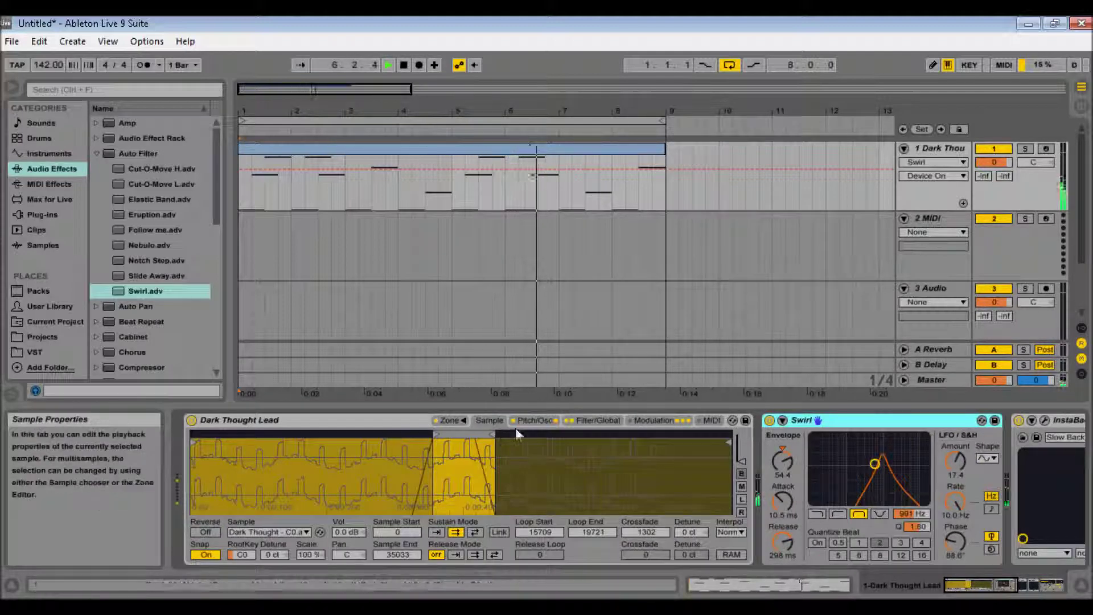
left_click_drag(51, 66, 51, 135)
left_click_drag(47, 70, 45, 133)
left_click(404, 65)
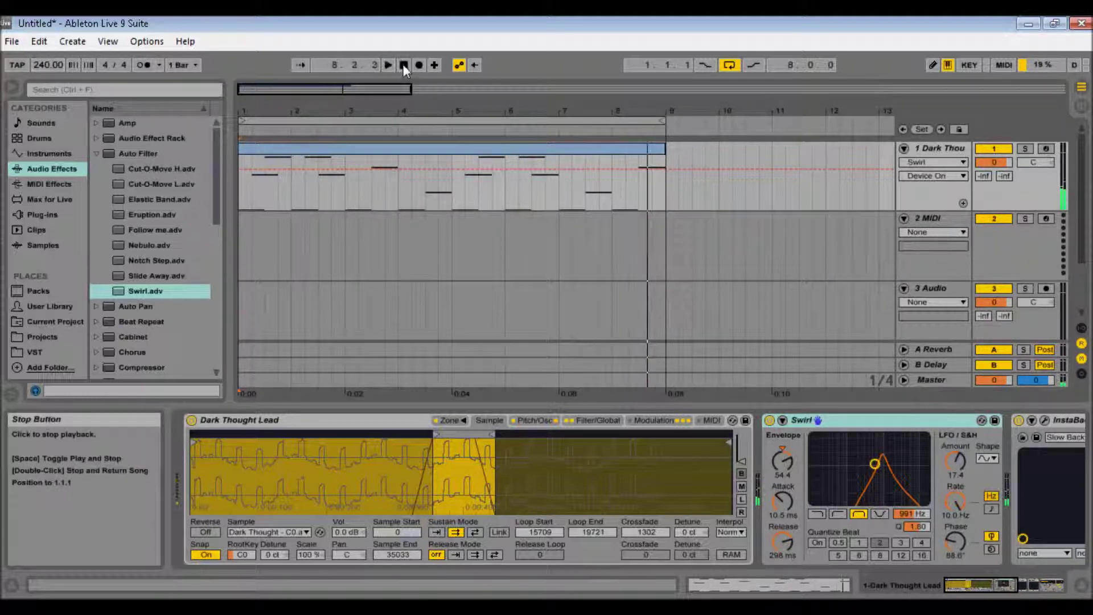